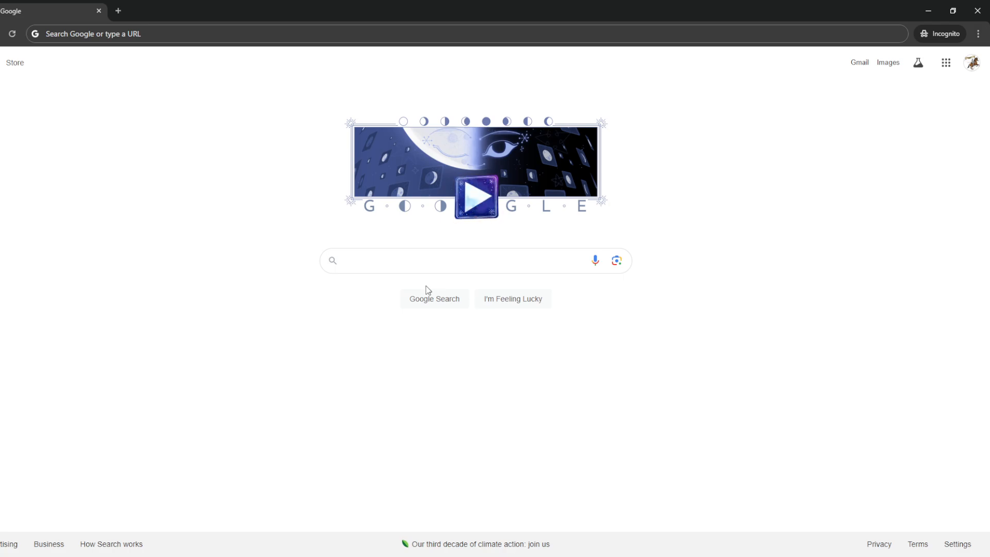
Step: Search Google for canva and open the Canva home page
left_click(401, 256)
type("c")
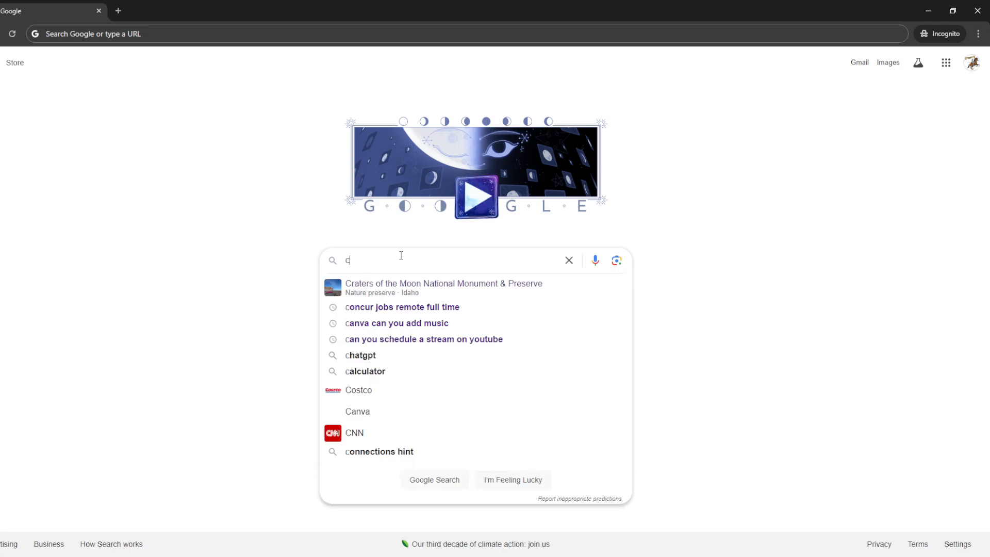
type("anva")
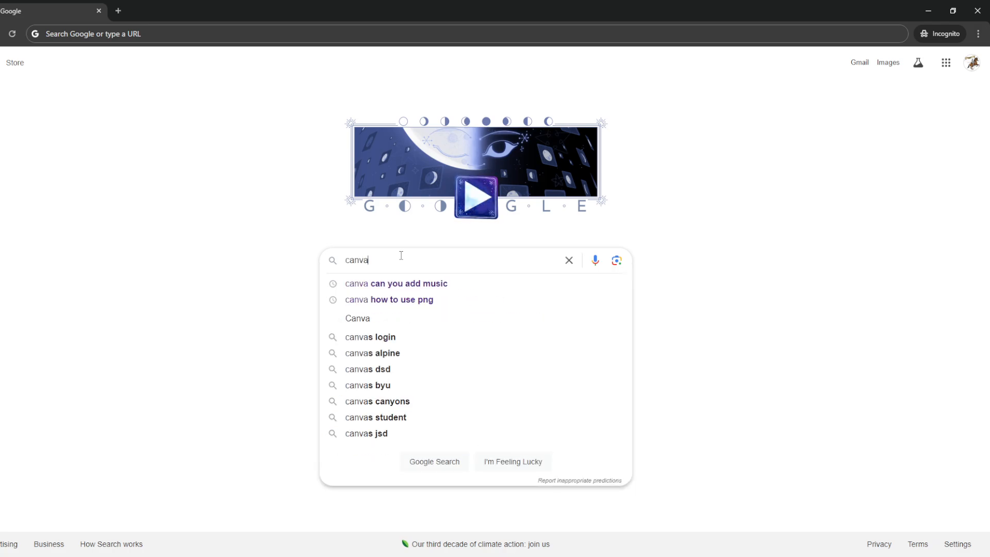
key("Return")
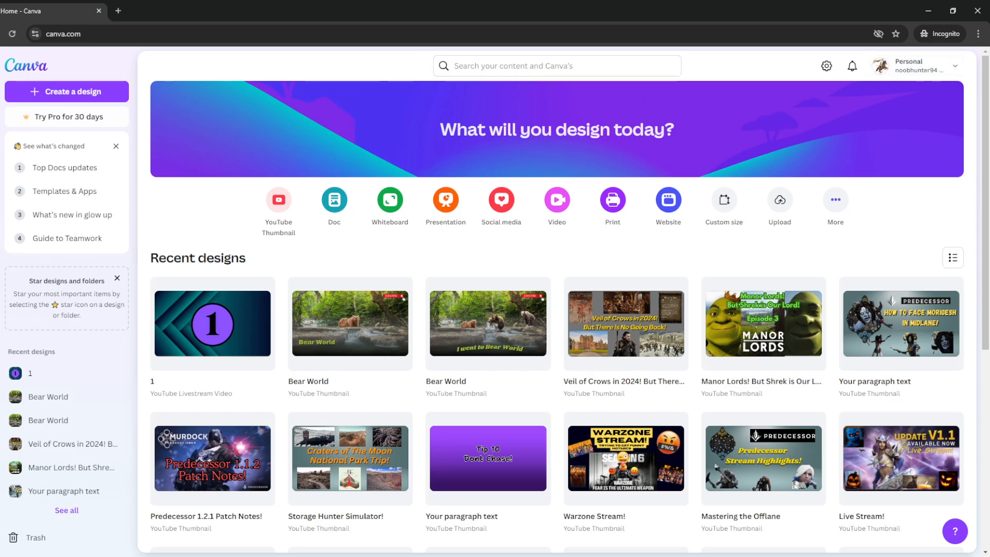
Step: Look through the recent designs on the home page to review the existing YouTube thumbnails
scroll(446, 274, "down", 9)
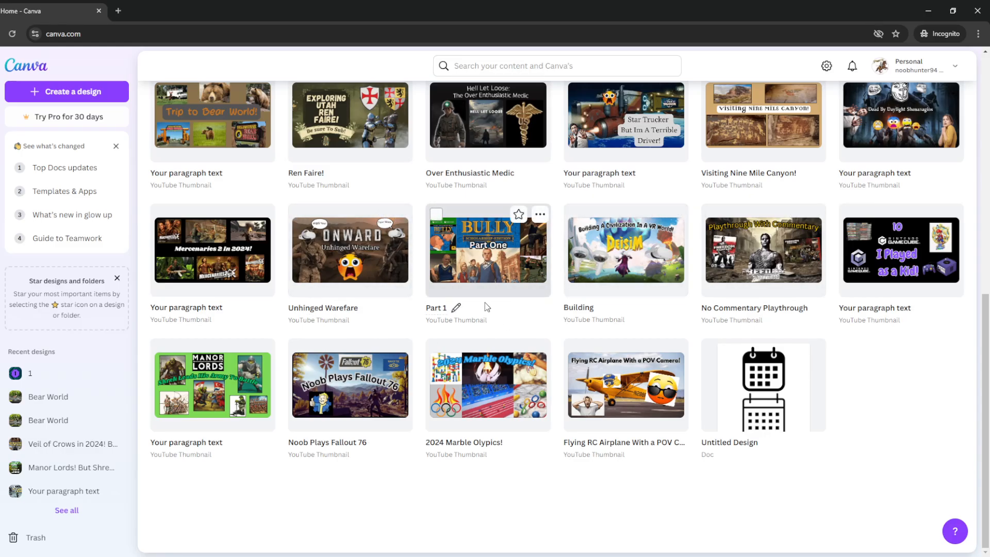
scroll(404, 365, "up", 8)
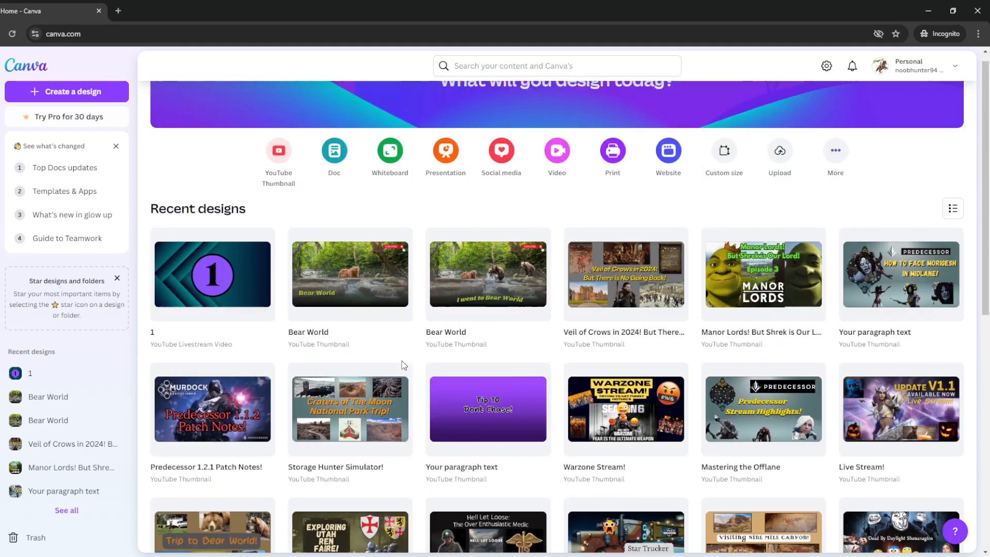
scroll(401, 361, "up", 1)
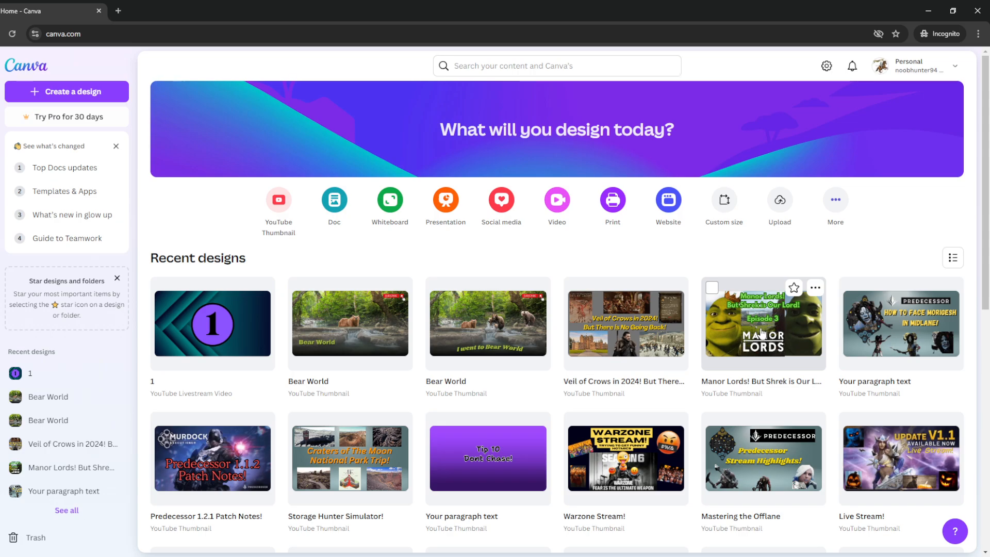
scroll(781, 332, "down", 10)
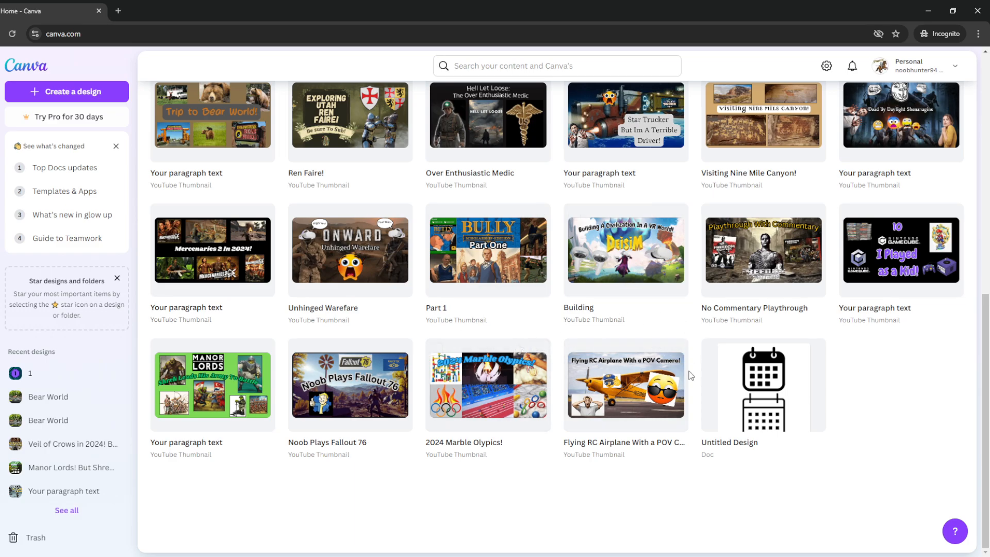
scroll(284, 318, "up", 5)
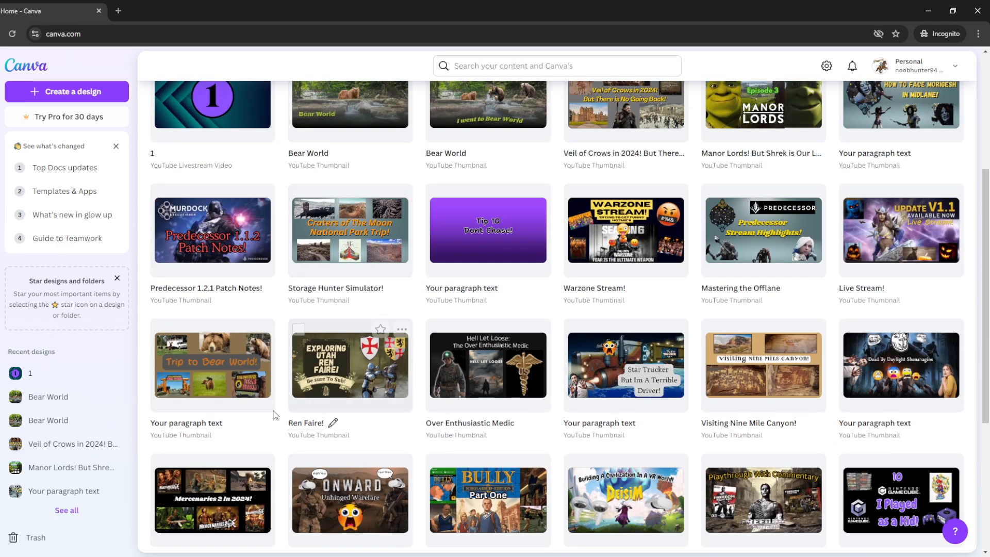
scroll(490, 399, "up", 3)
scroll(490, 399, "up", 2)
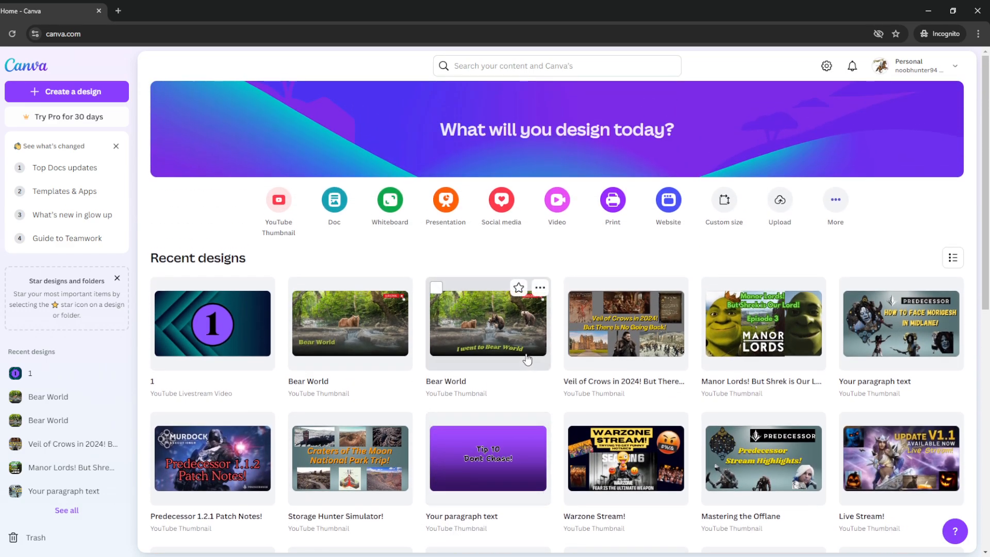
scroll(221, 283, "down", 5)
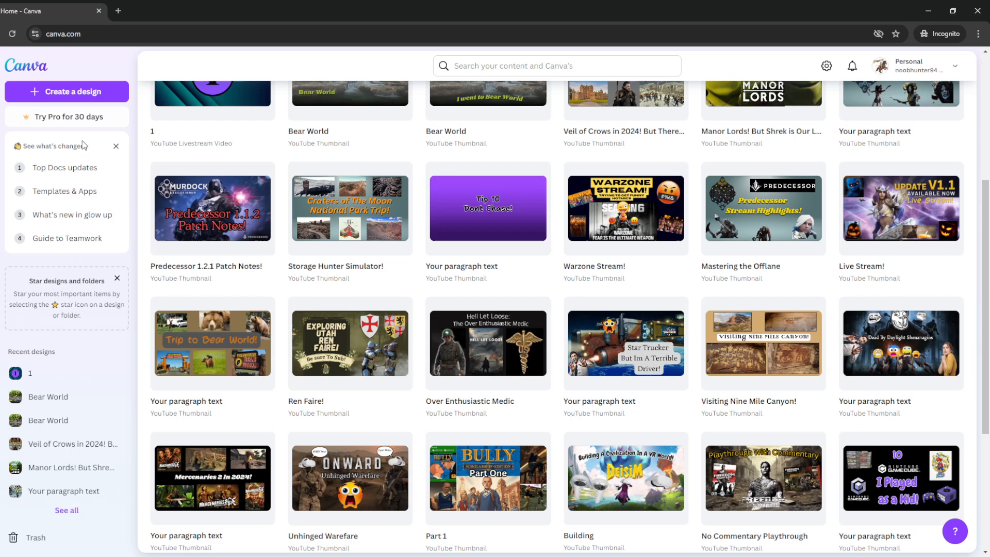
Step: Create a blank YouTube Thumbnail design of 1280 × 720 px, finding the format by searching for "youtube"
left_click(72, 95)
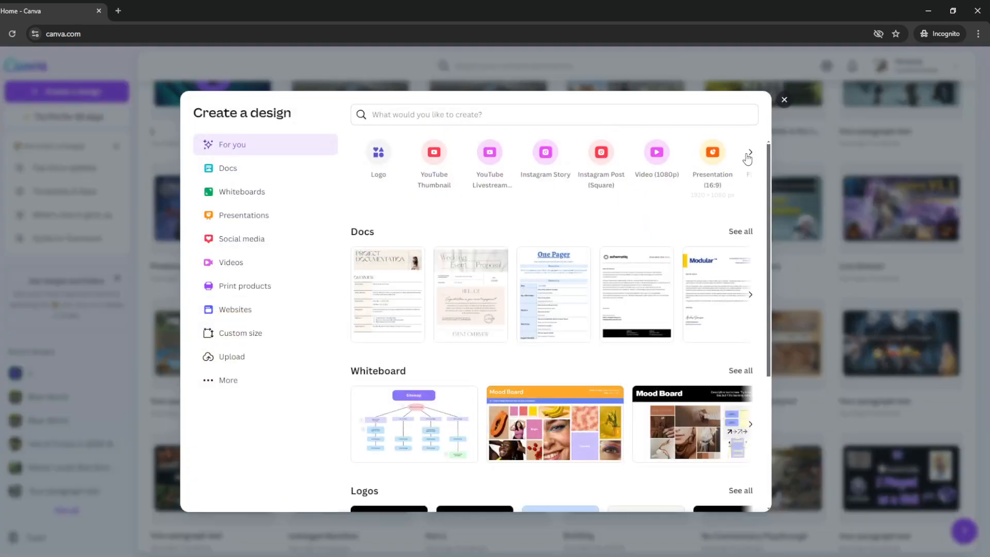
left_click(749, 153)
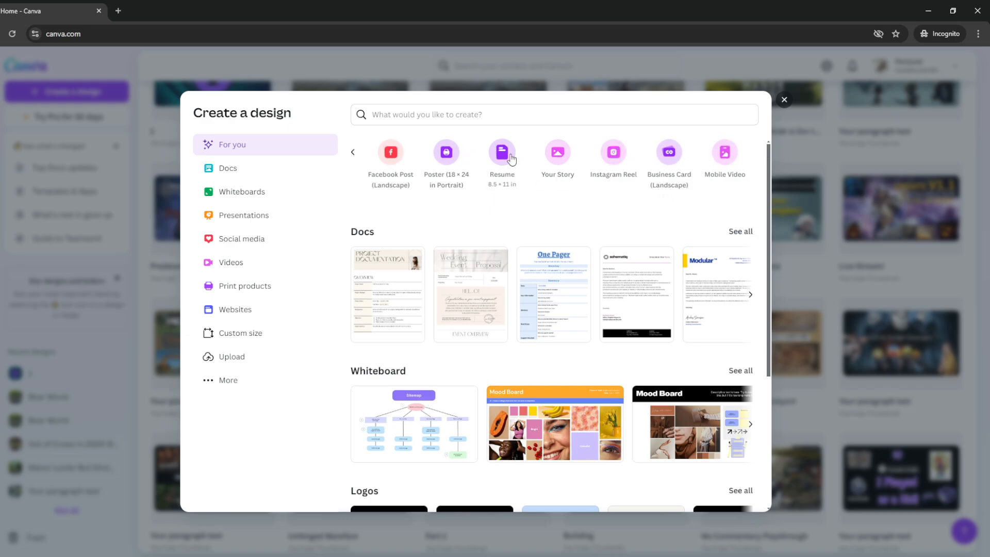
left_click(355, 152)
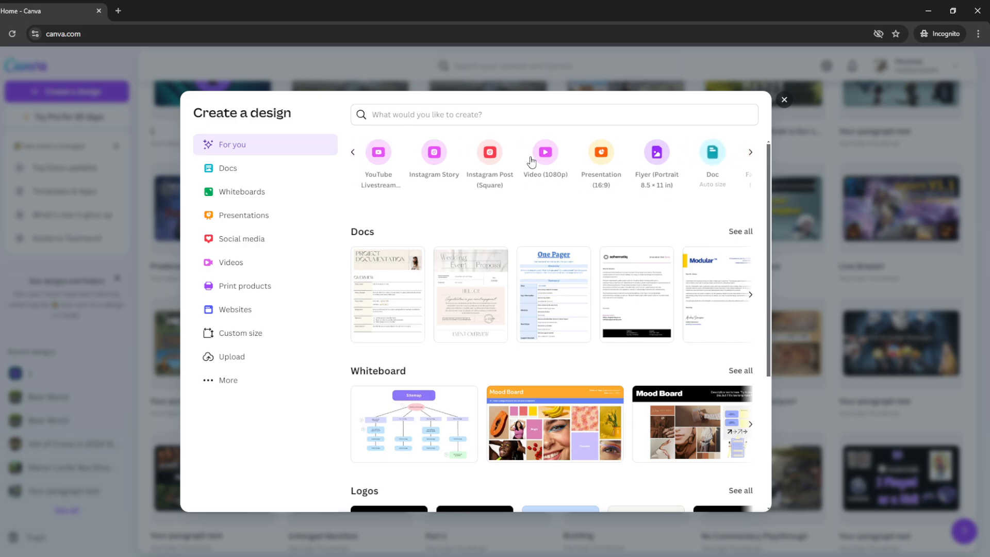
left_click(411, 112)
type("youtube")
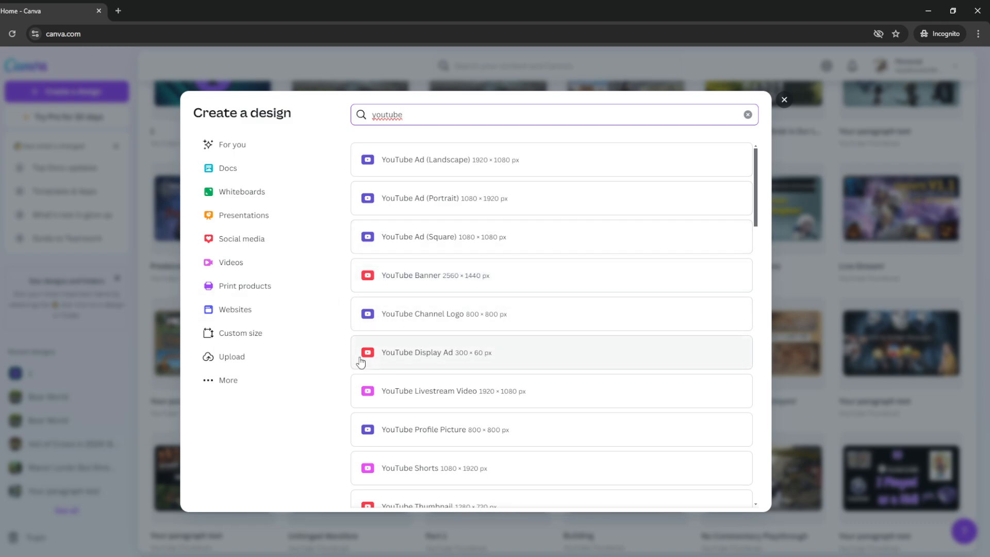
scroll(487, 320, "down", 3)
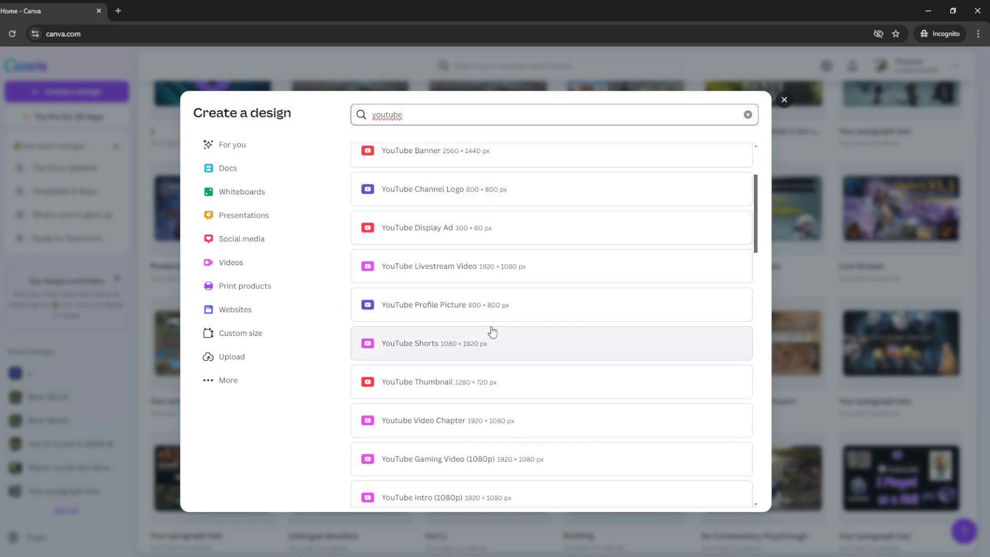
left_click(454, 382)
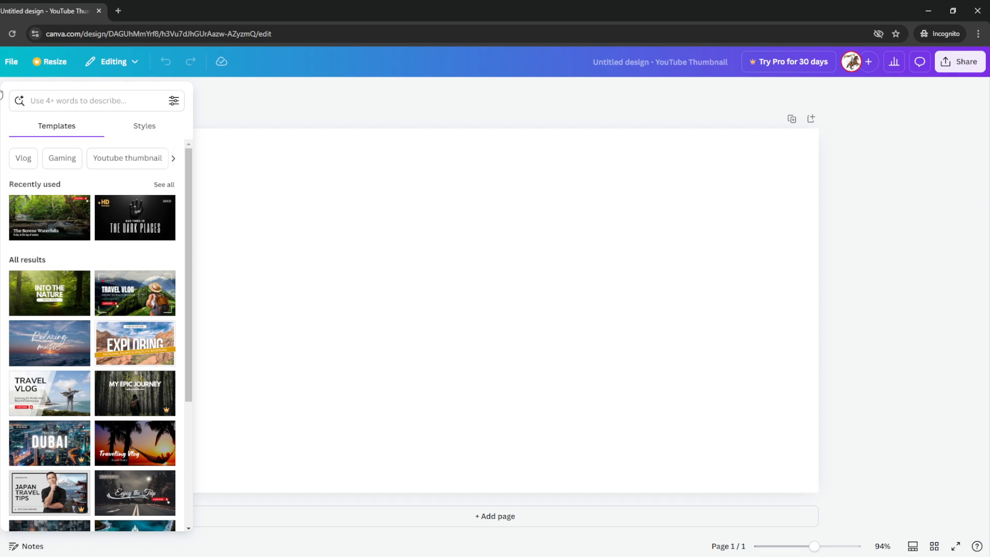
Step: Examine the editor's elements, Magic Media image generator, text, brand, uploads and drawing tools
left_click(1, 136)
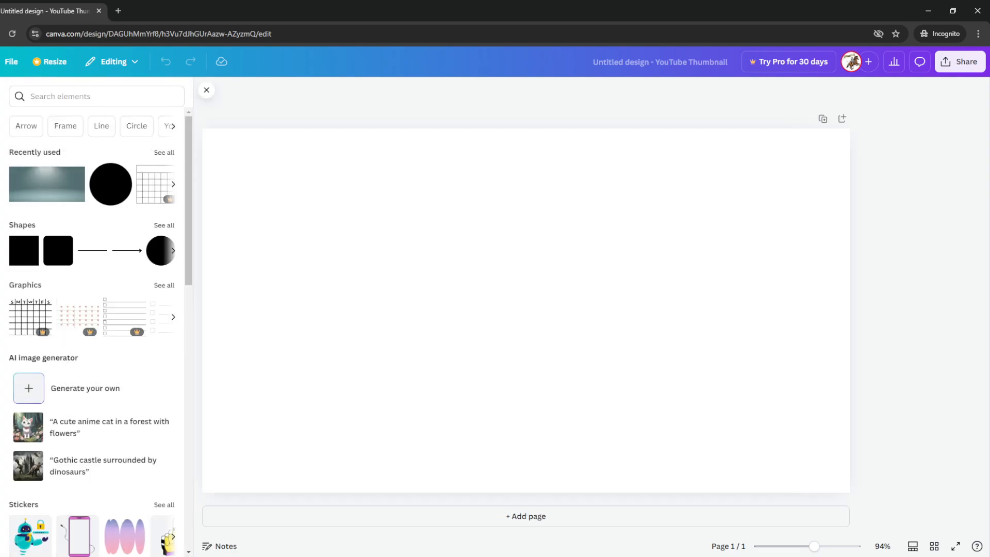
left_click(86, 393)
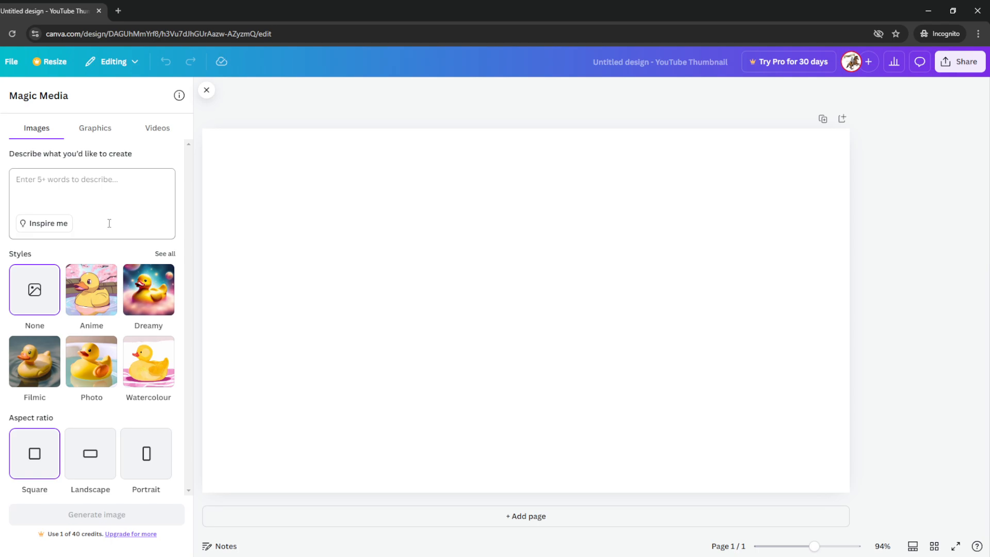
left_click(114, 190)
left_click(0, 174)
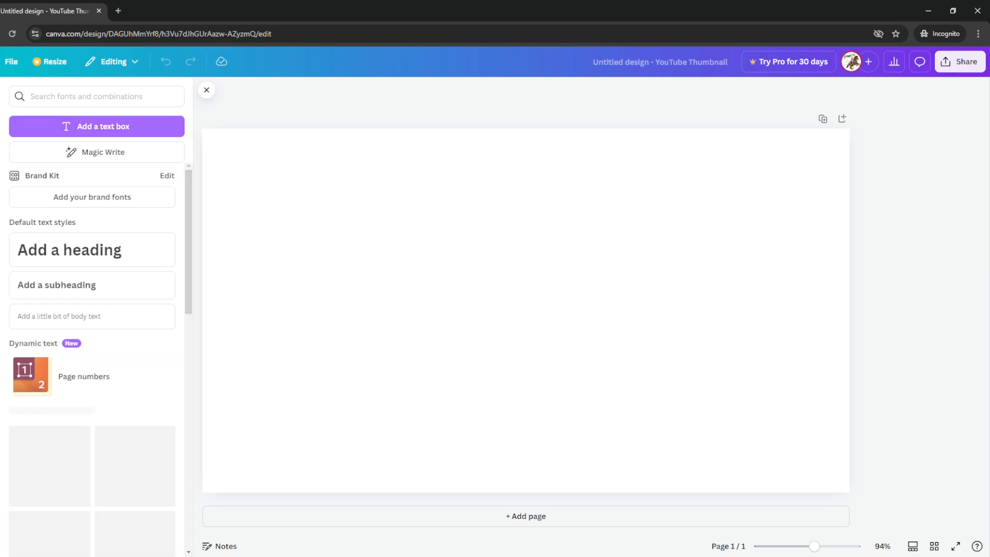
left_click(0, 213)
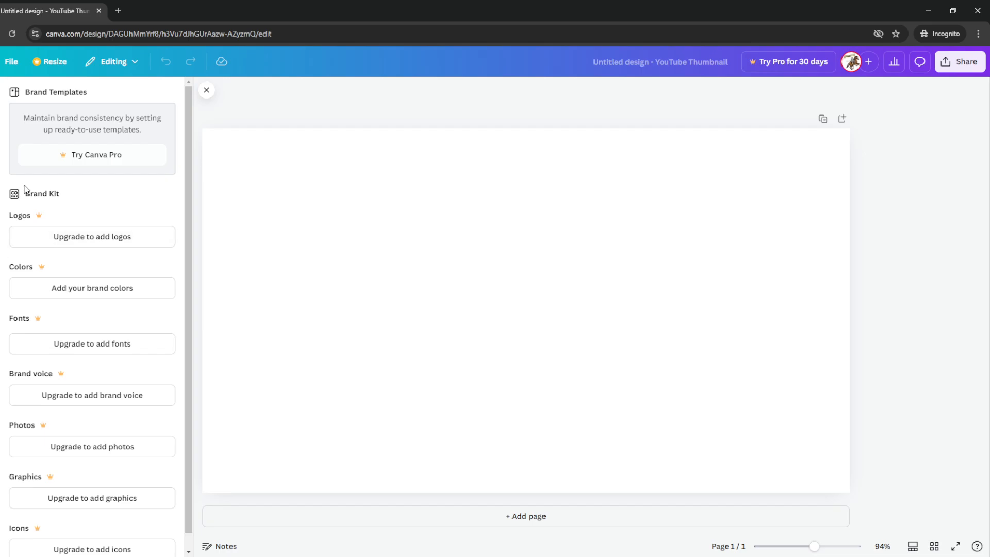
scroll(44, 222, "down", 2)
scroll(85, 279, "up", 2)
left_click(0, 251)
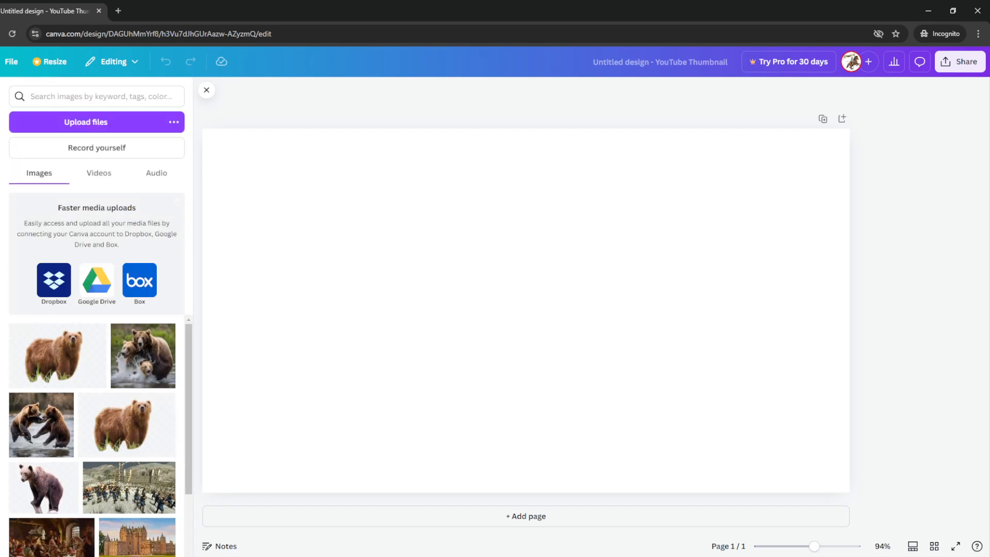
left_click(0, 290)
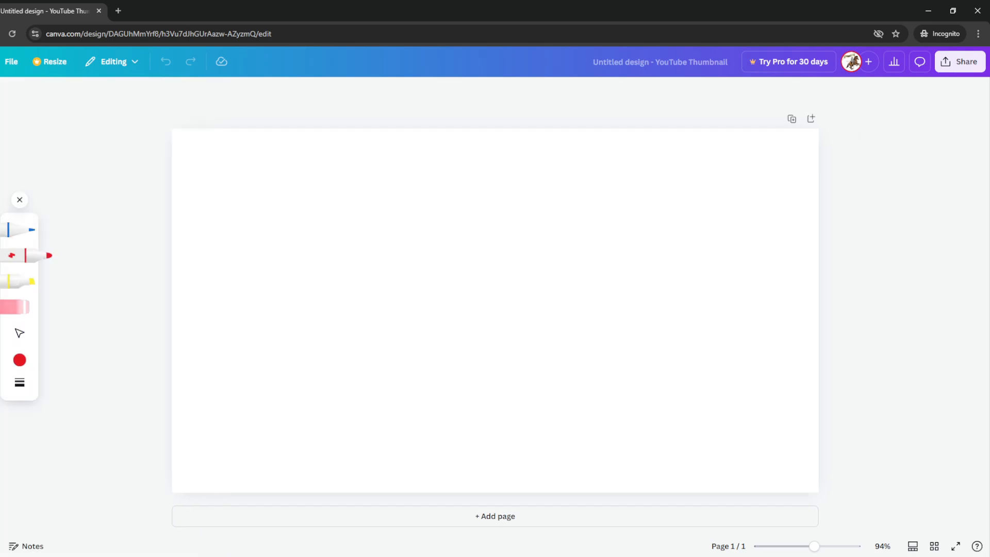
Step: Search the thumbnail templates for "bears"
left_click(0, 97)
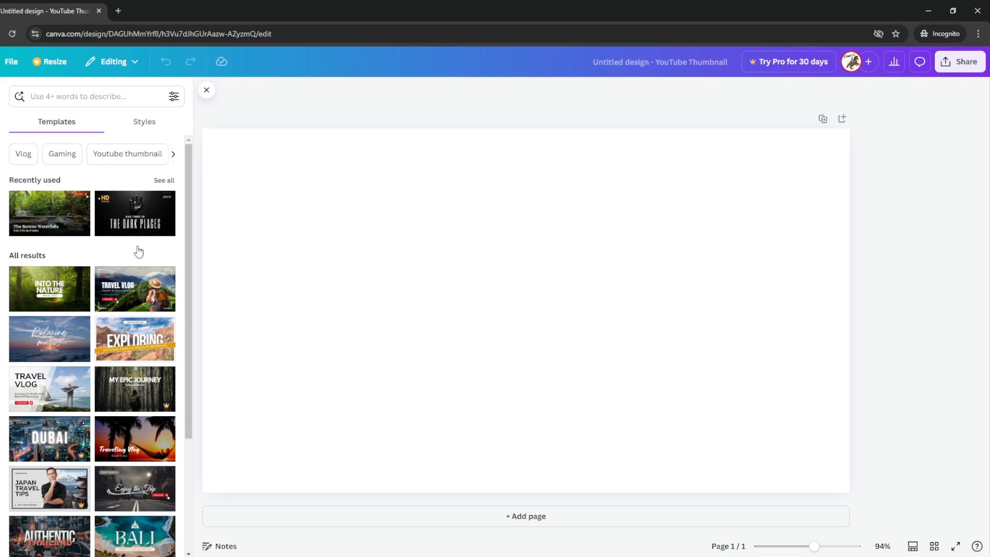
left_click(98, 98)
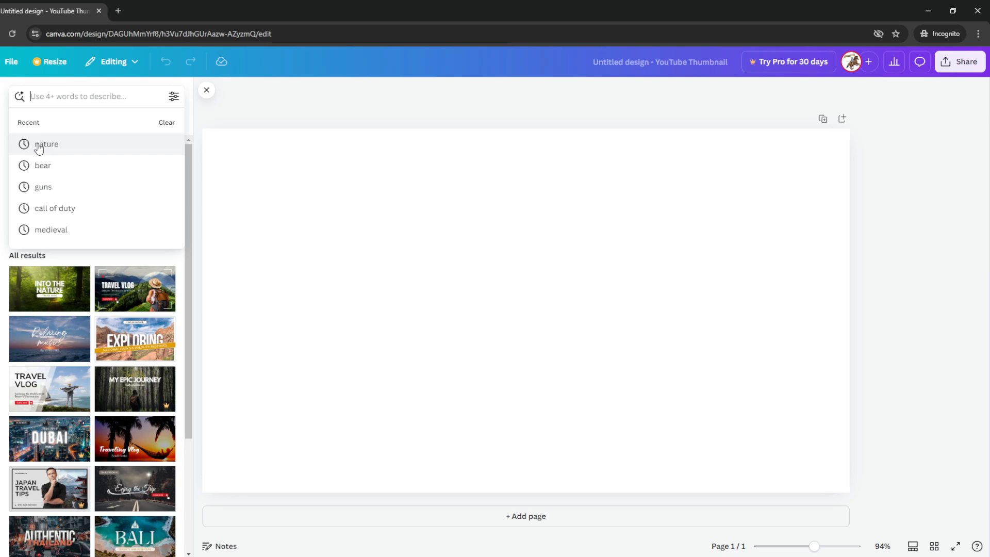
left_click(91, 97)
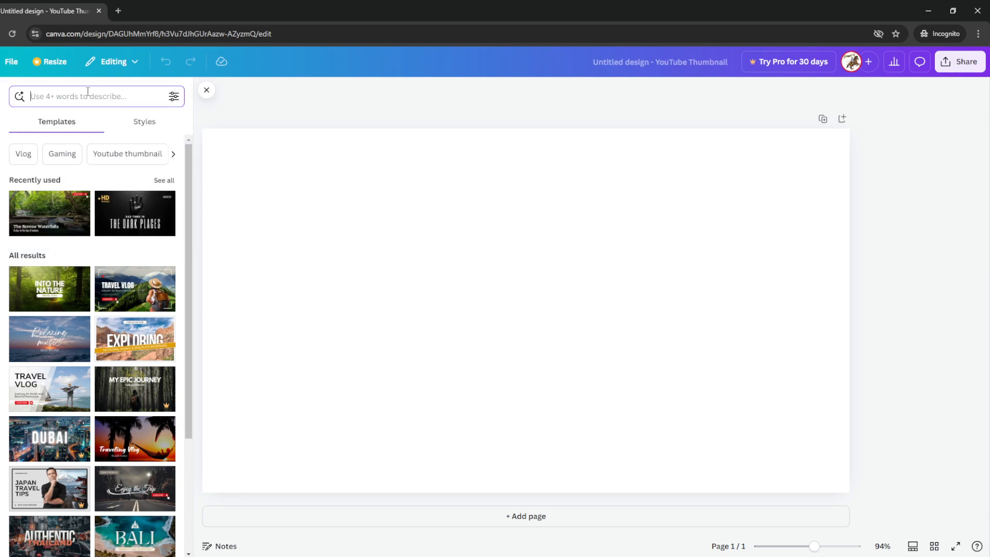
type("bears")
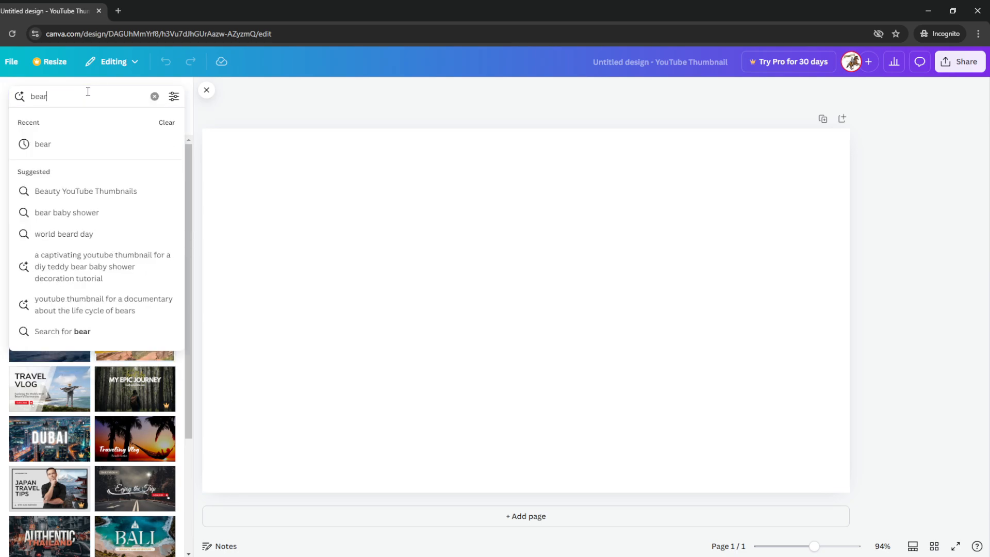
key("Return")
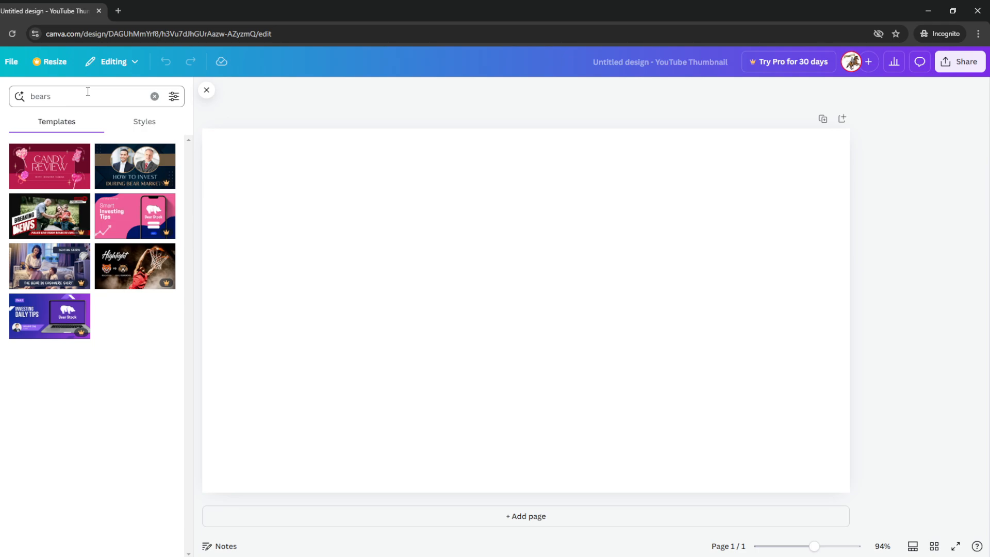
Step: Search the templates for "nature" and apply the "The Serene Waterfalls" template to the blank page
left_click_drag(77, 96, 44, 97)
type("nature")
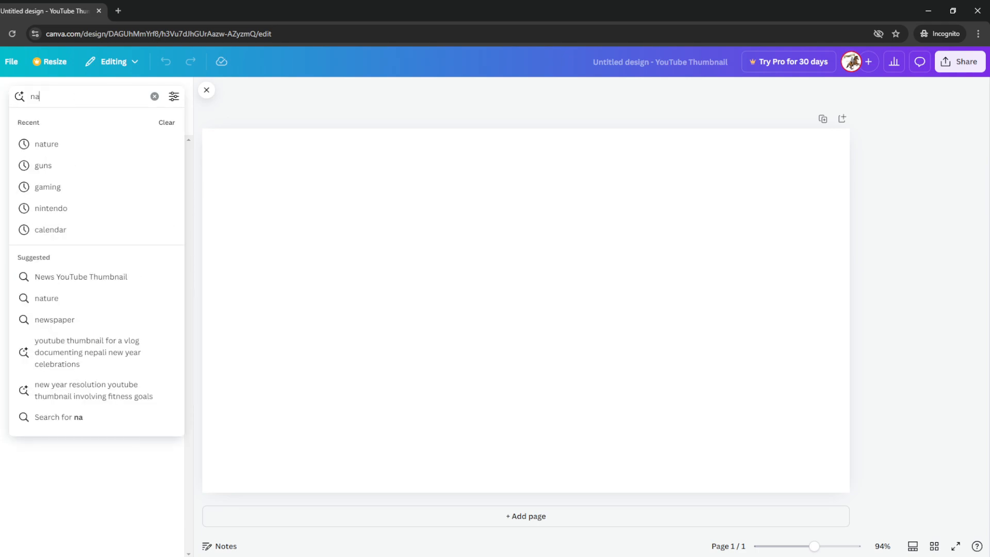
key("Return")
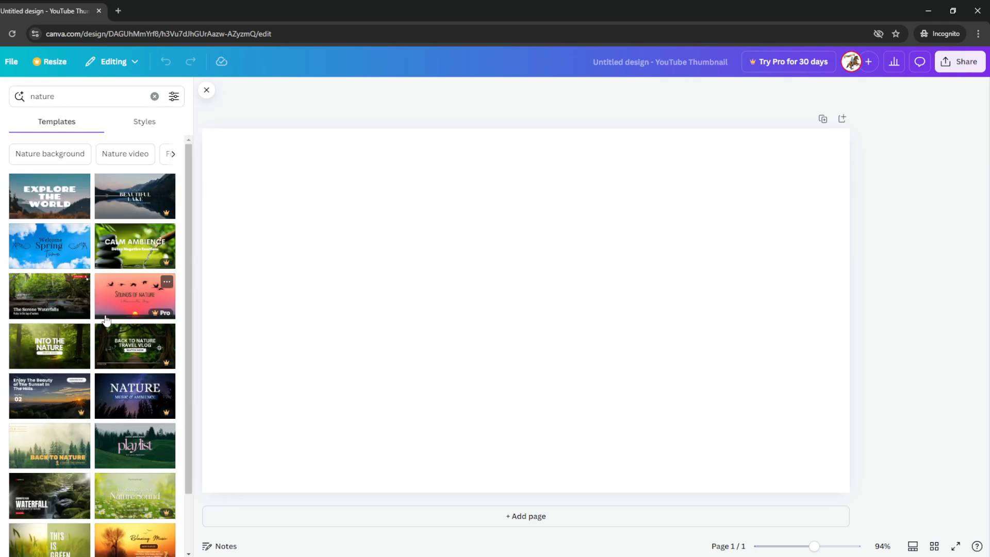
scroll(44, 228, "down", 2)
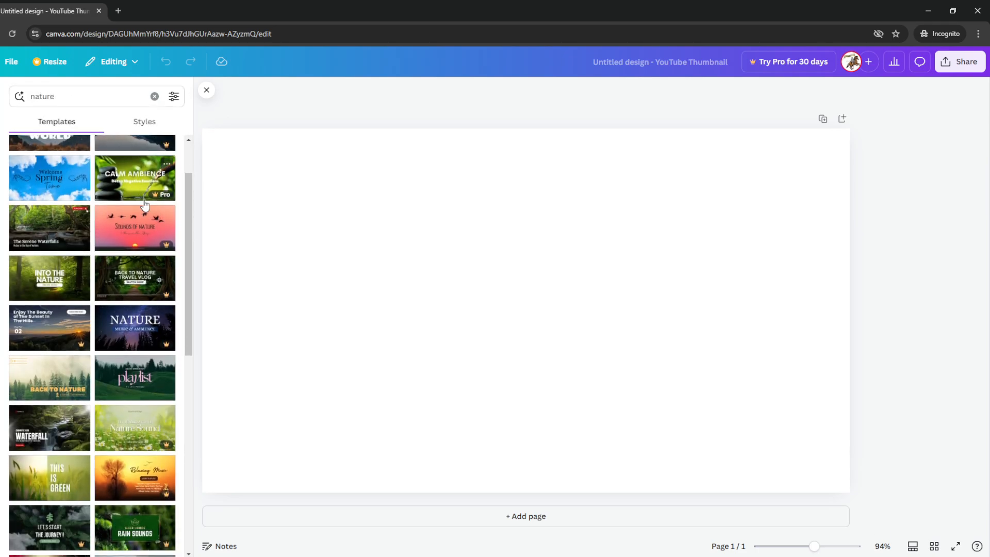
left_click(43, 227)
Step: Delete the subtitle "A day in the lap of nature" from the thumbnail
left_click(538, 249)
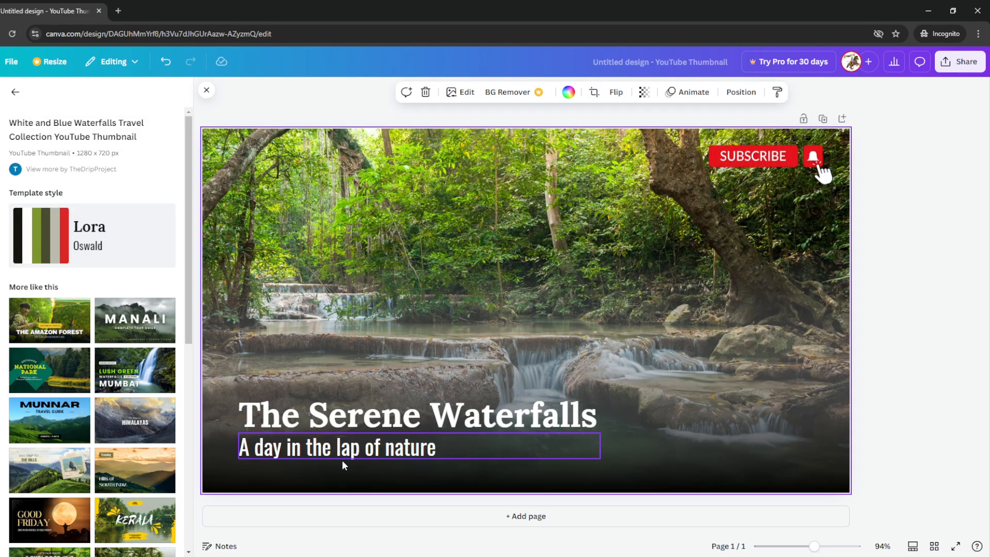
left_click(343, 458)
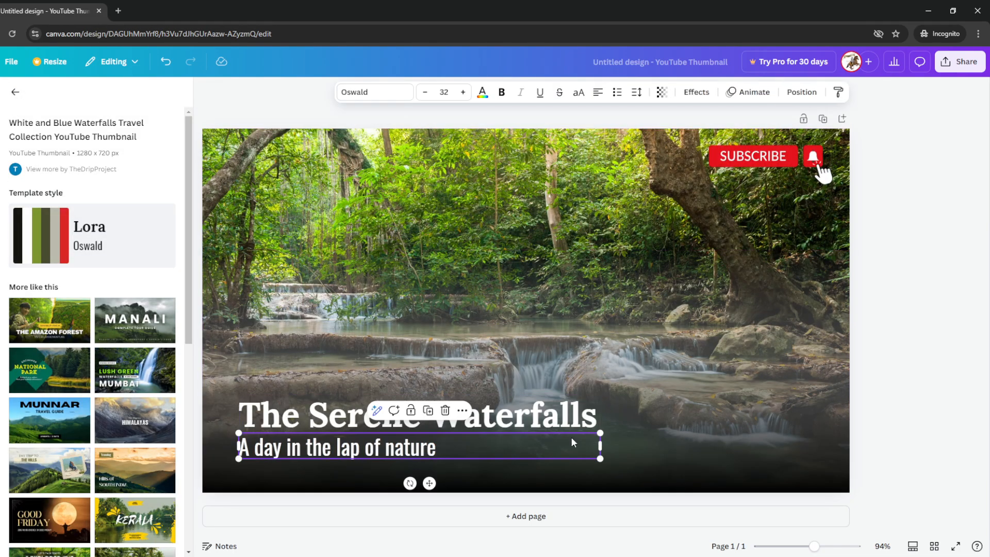
key("Delete")
Step: Replace the heading "The Serene Waterfalls" with "I visited Bear World"
left_click(414, 407)
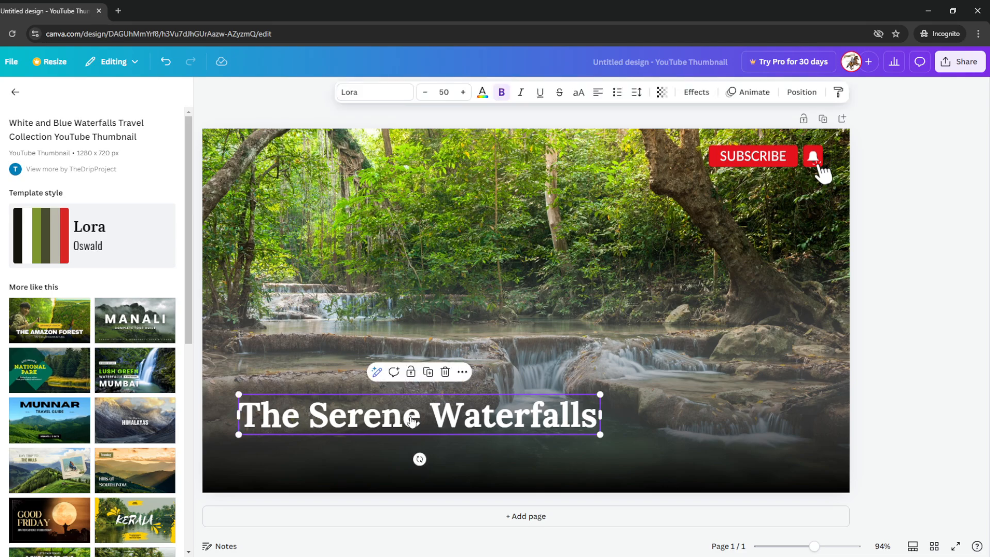
left_click(415, 403)
type("I v")
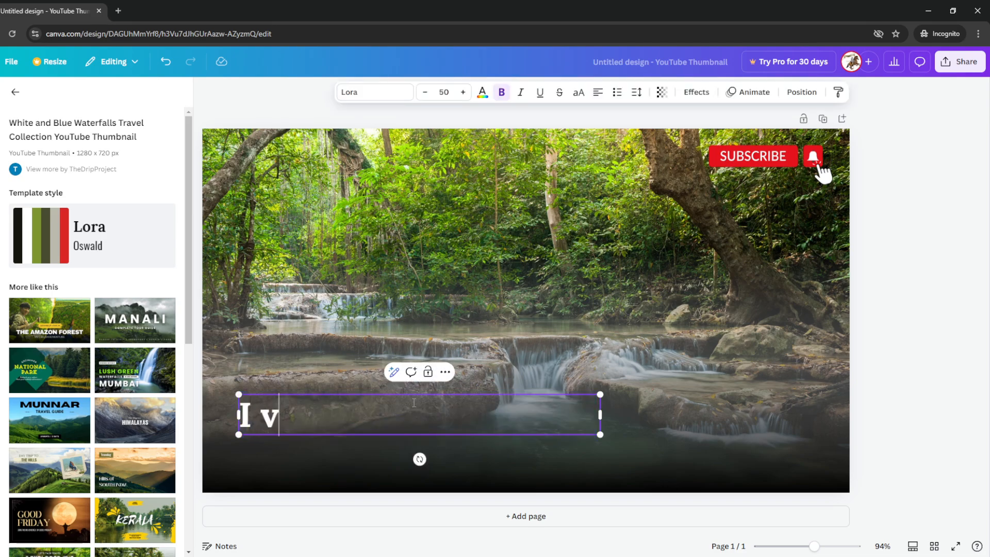
type("isite")
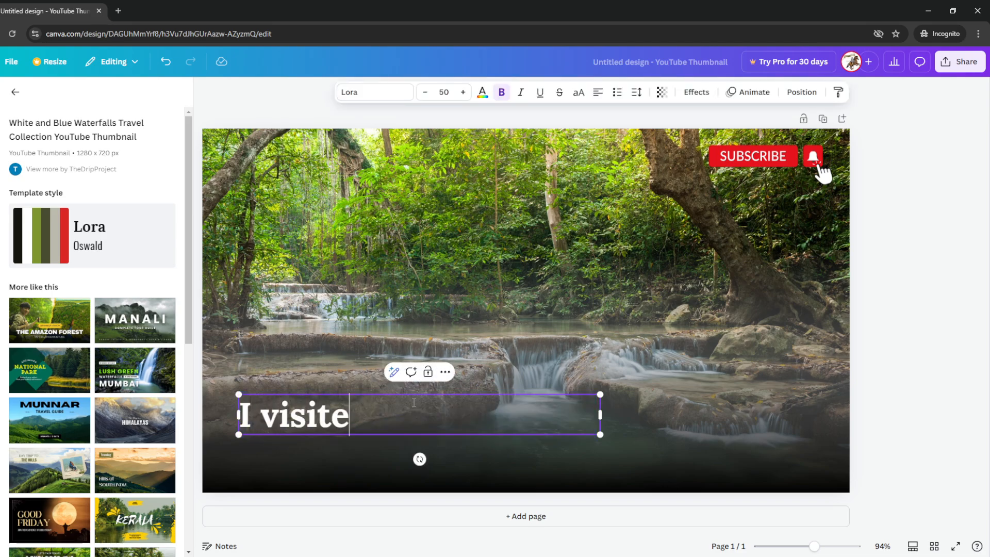
type("d Bear World")
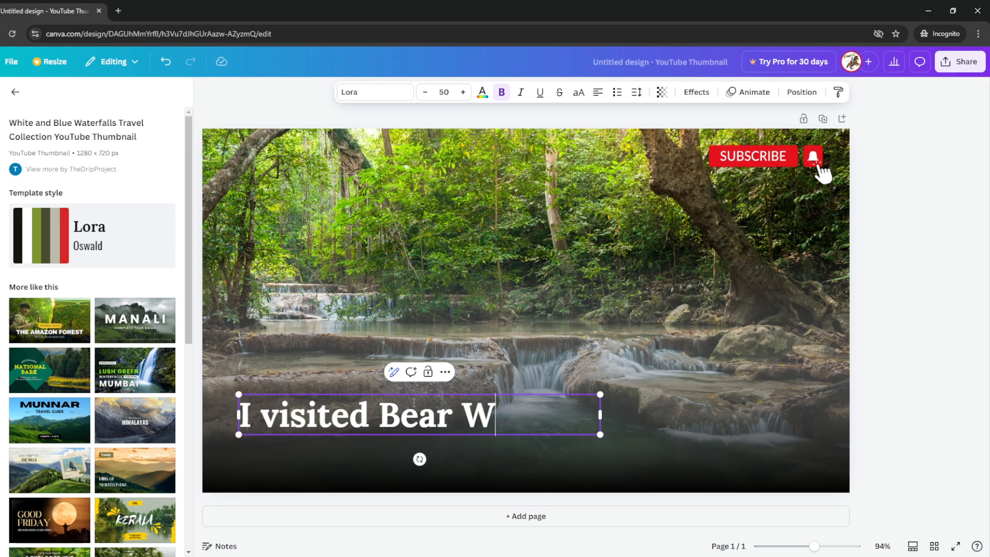
left_click(405, 275)
Step: Browse the font list and try the Hangyaboly font on the whole heading
double_click(491, 418)
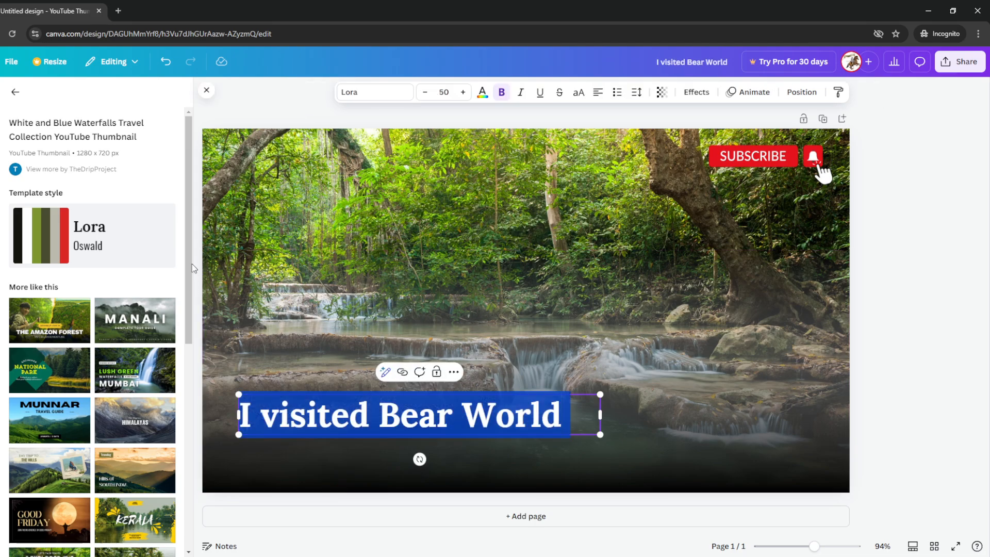
left_click(400, 96)
scroll(108, 289, "down", 10)
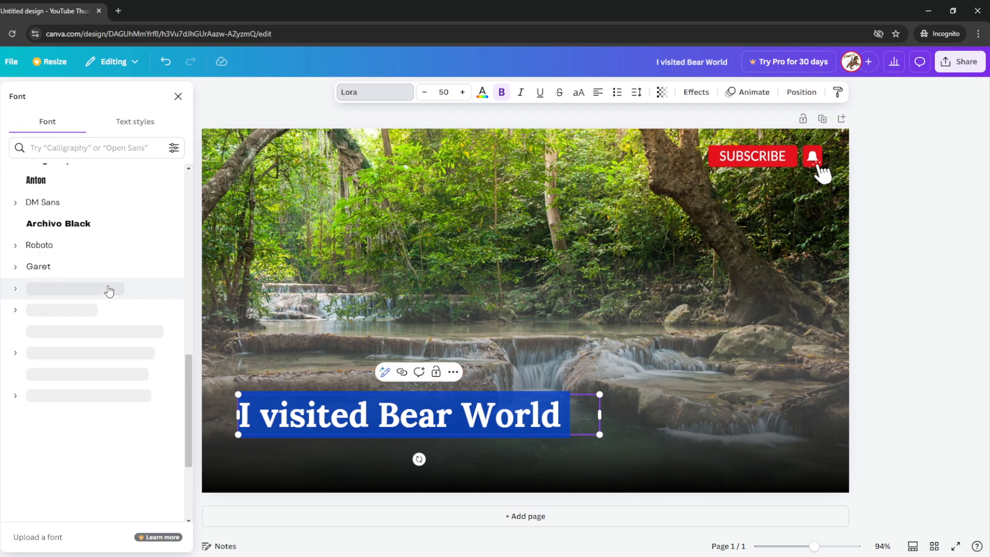
scroll(103, 290, "up", 10)
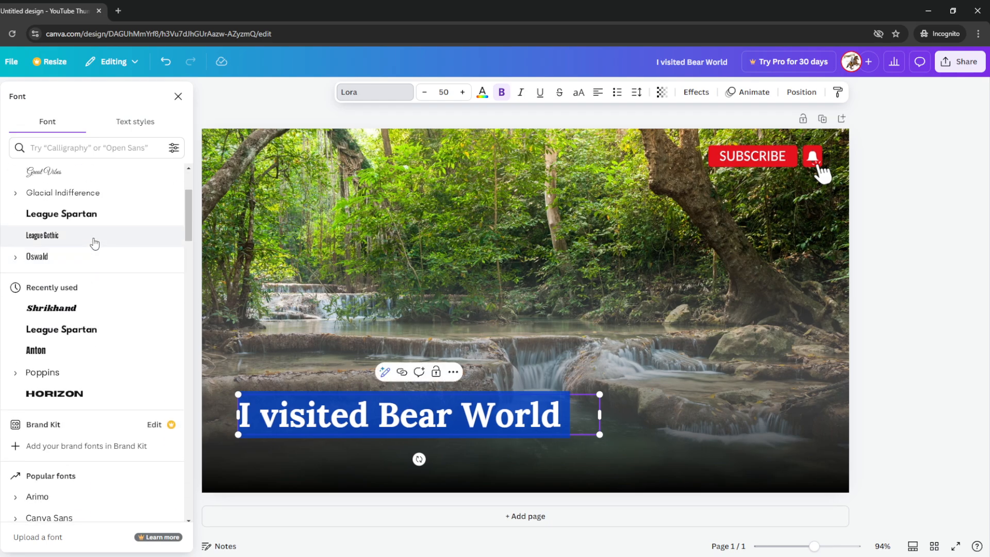
scroll(81, 442, "down", 15)
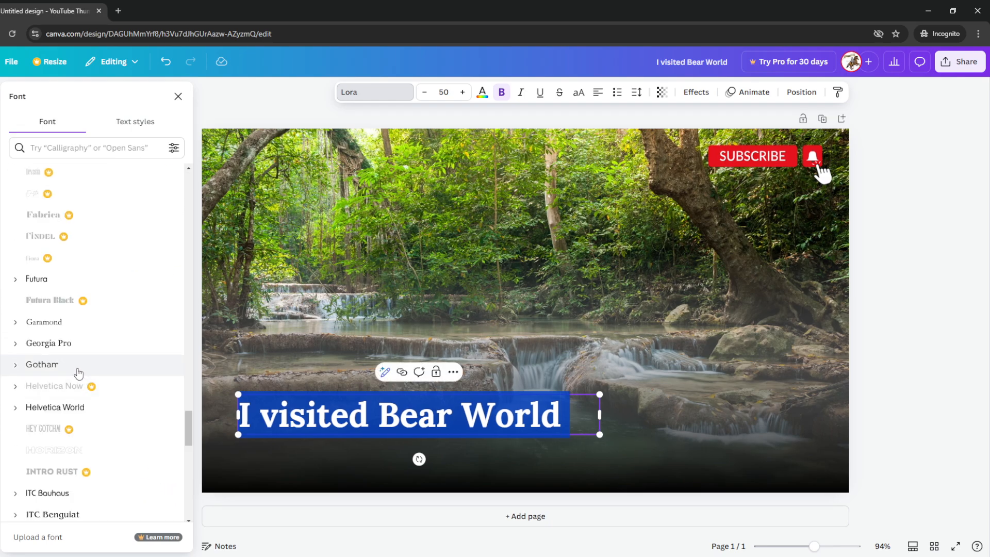
left_click(50, 281)
left_click_drag(187, 418, 186, 308)
left_click(61, 184)
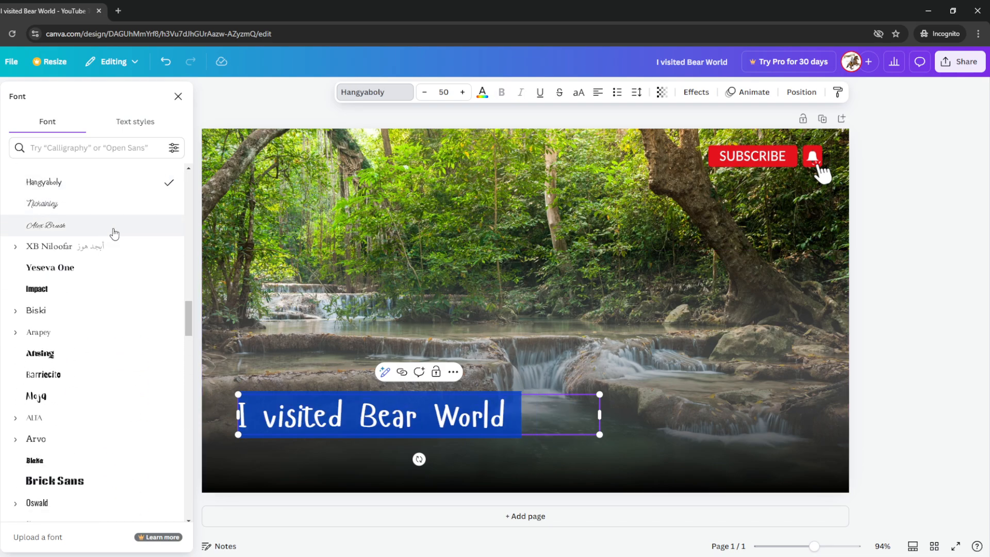
Step: Change the heading's font to Fredoka
left_click_drag(187, 319, 189, 281)
left_click(42, 232)
left_click(42, 242)
left_click(42, 306)
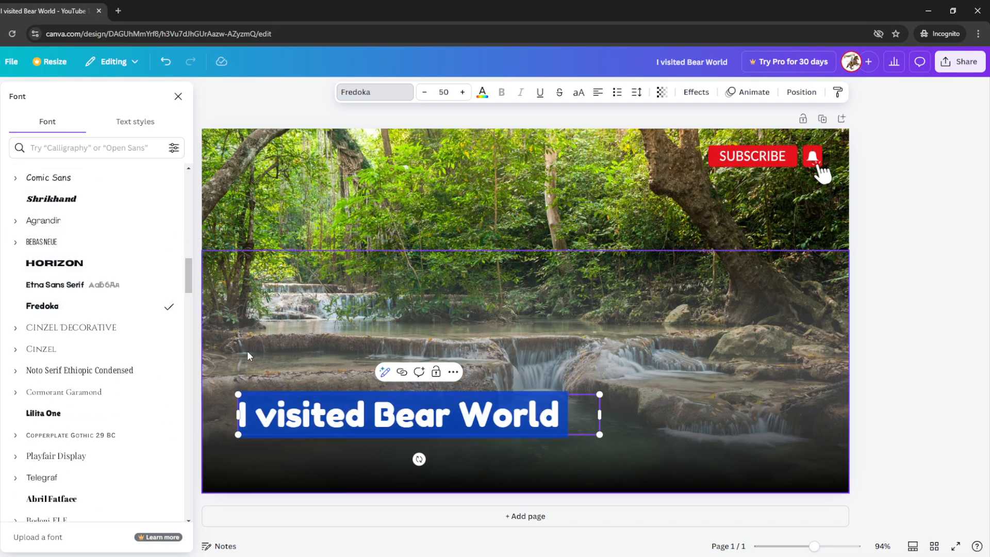
left_click(413, 345)
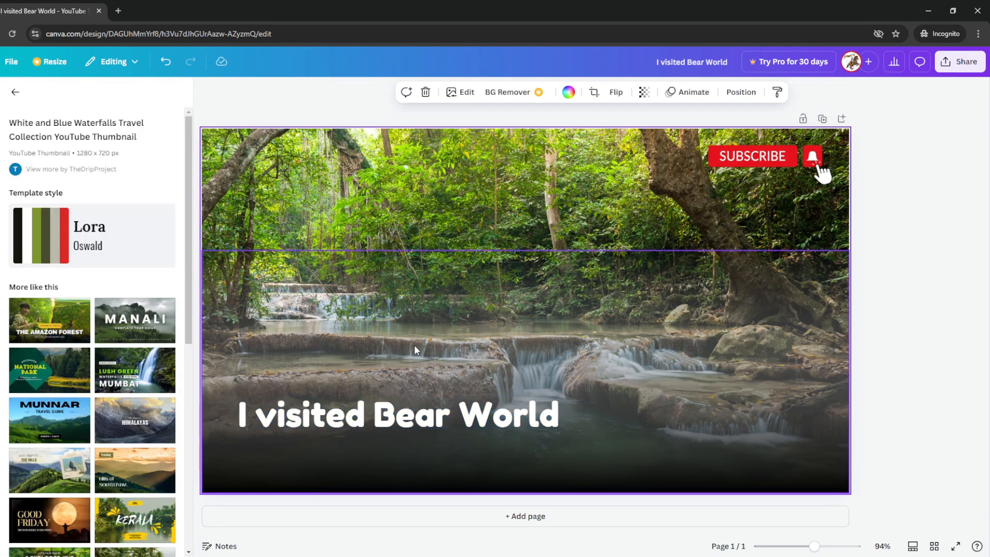
Step: Color the heading text with the light olive green taken from the photo colors
left_click(427, 417)
left_click(426, 417)
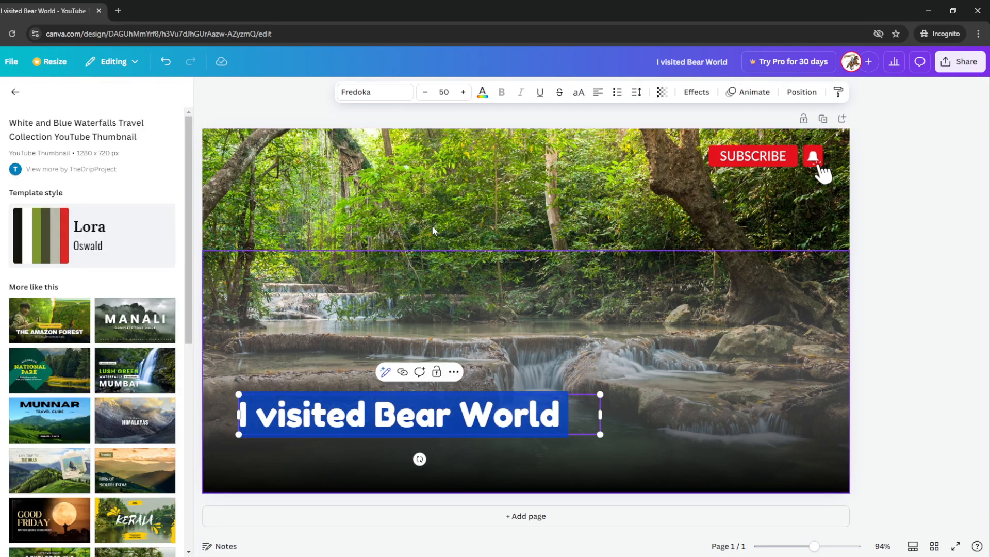
left_click(482, 93)
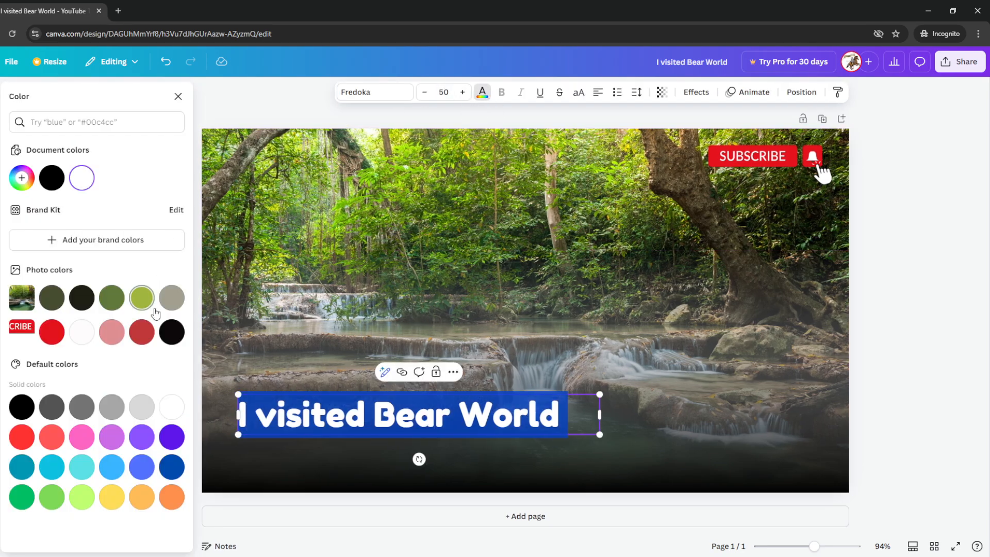
left_click(112, 298)
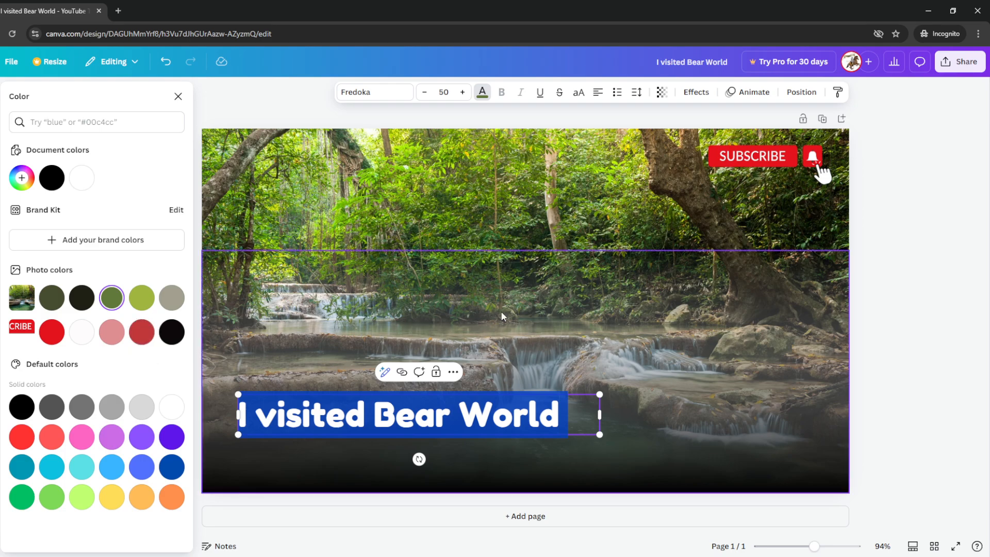
left_click(143, 301)
left_click(517, 268)
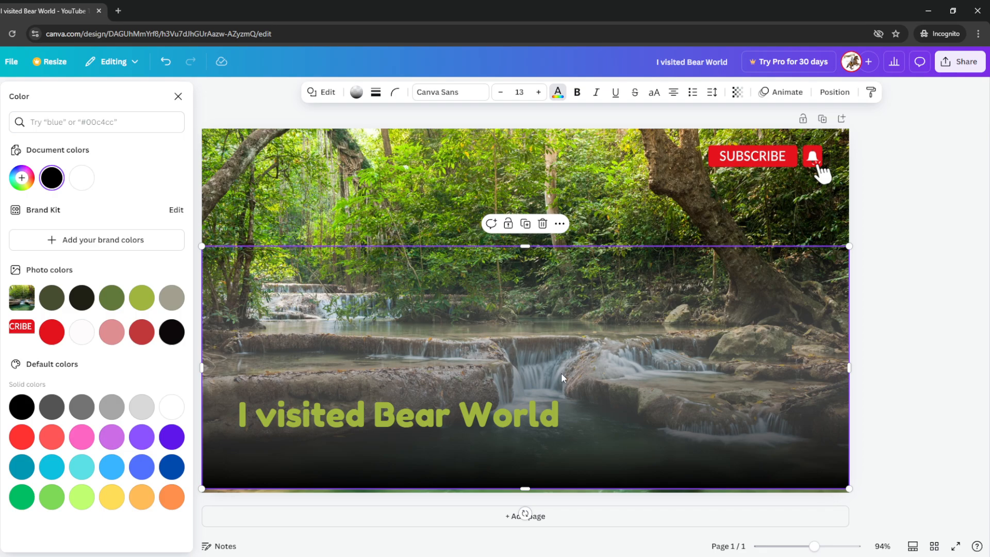
Step: Try the Shadow, Lift and Splice effects on the heading, followed by an Outline effect in black
left_click(581, 407)
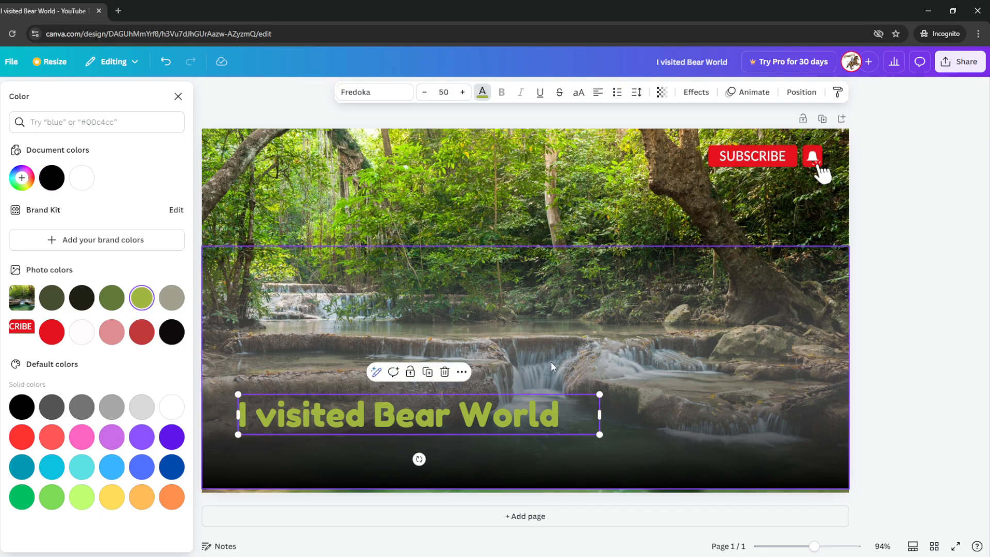
left_click(703, 97)
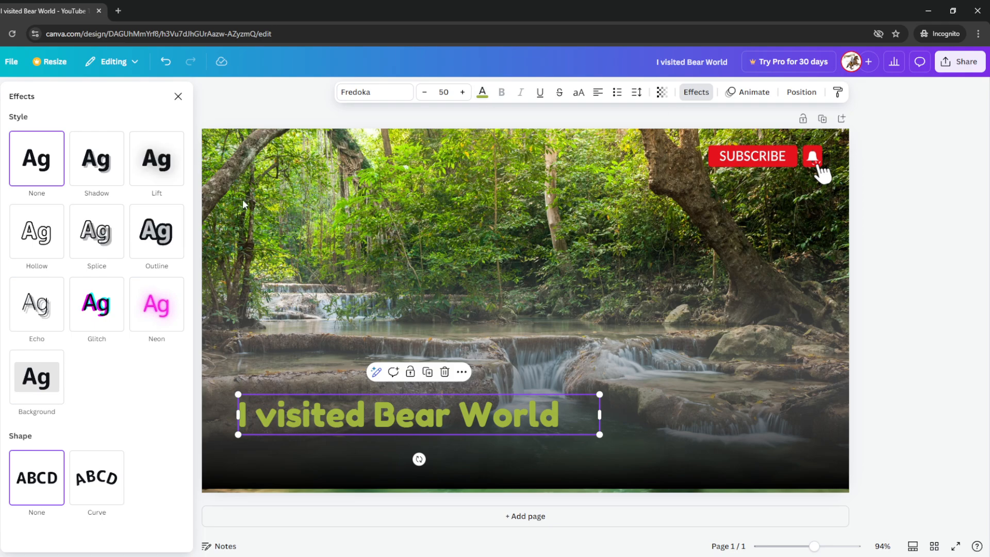
left_click(103, 176)
left_click(143, 171)
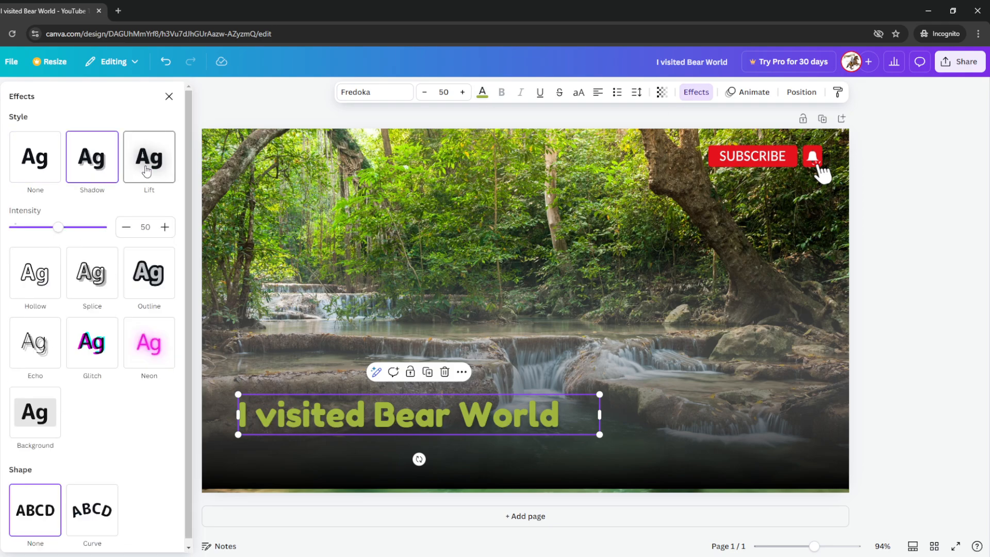
left_click(107, 288)
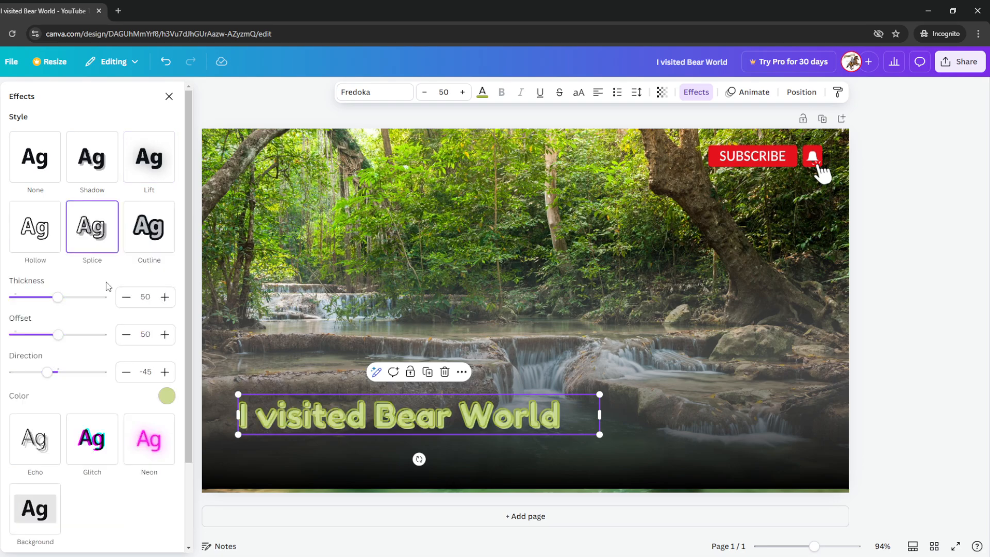
left_click(143, 244)
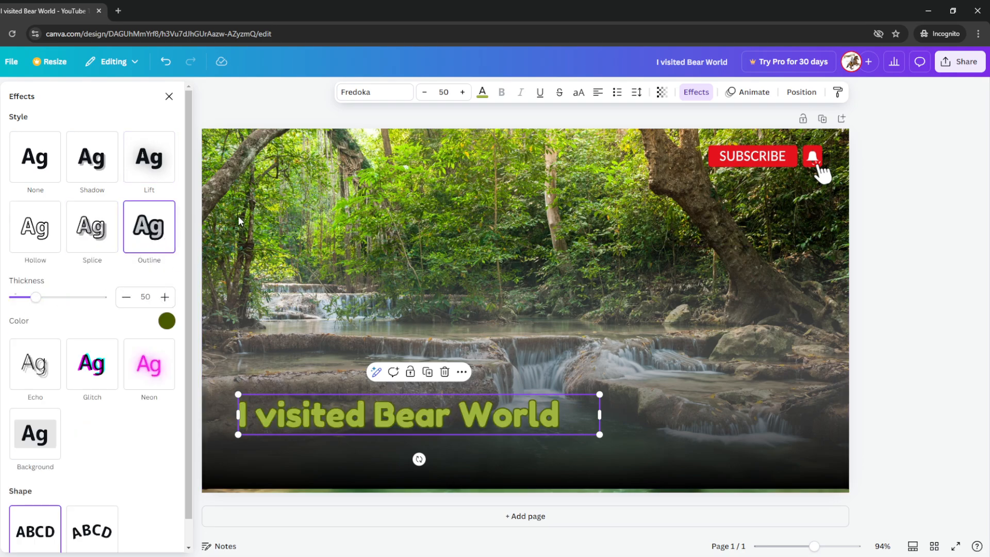
left_click(166, 321)
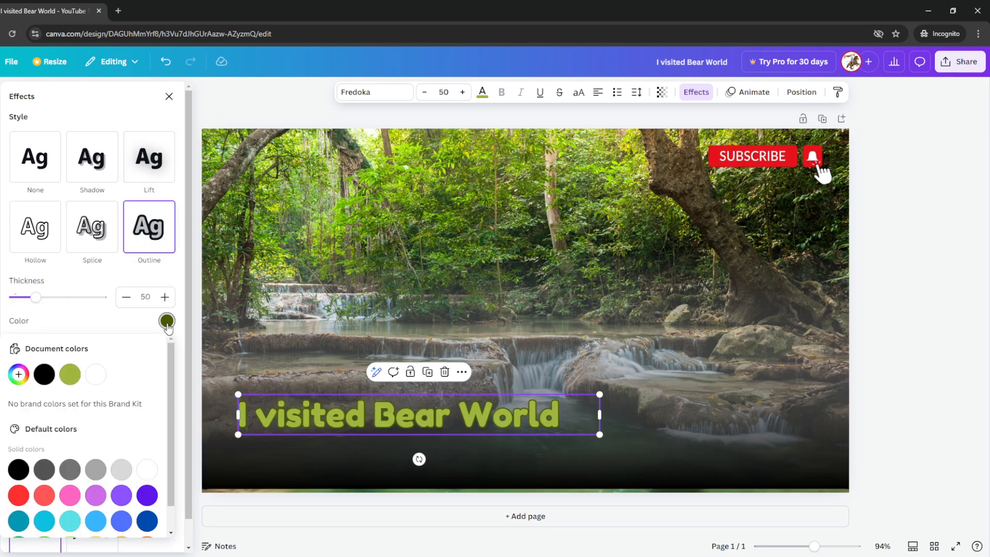
left_click(19, 476)
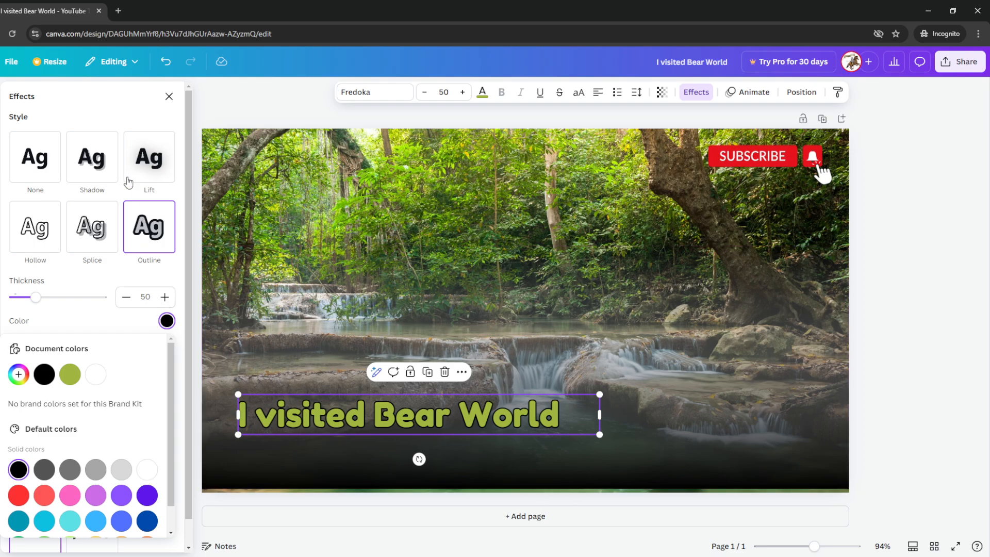
Step: Apply the Shadow effect to the heading and make the shadow black
left_click(92, 160)
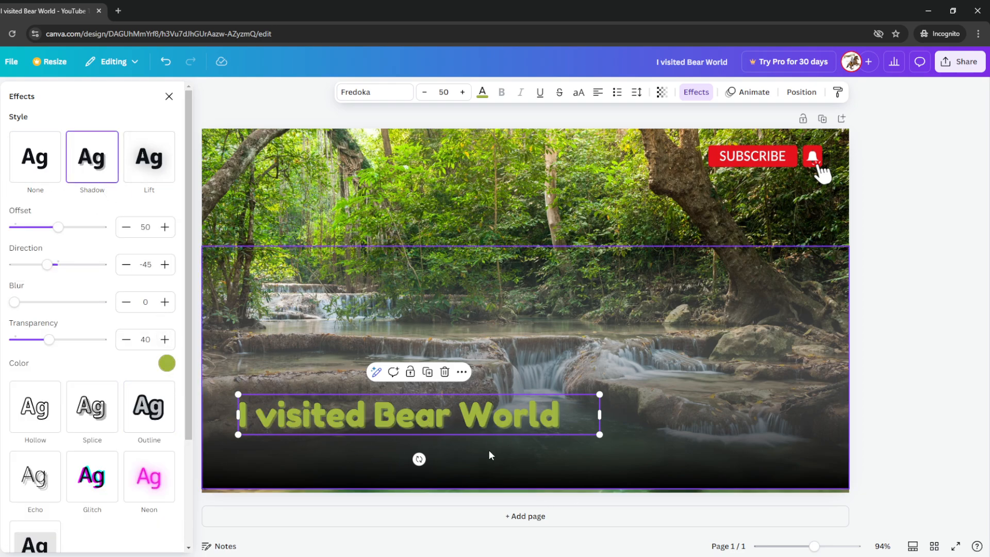
left_click(167, 363)
left_click(18, 282)
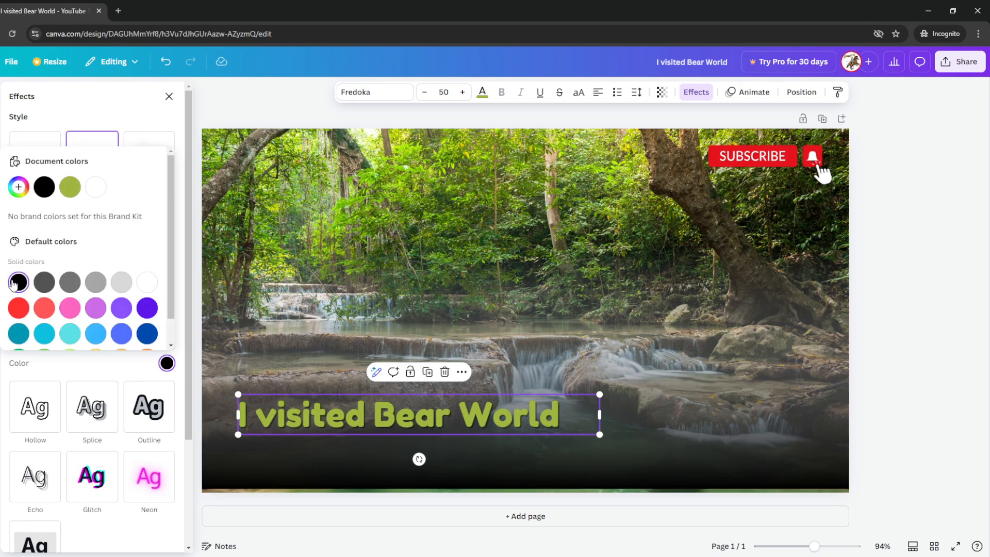
left_click(689, 454)
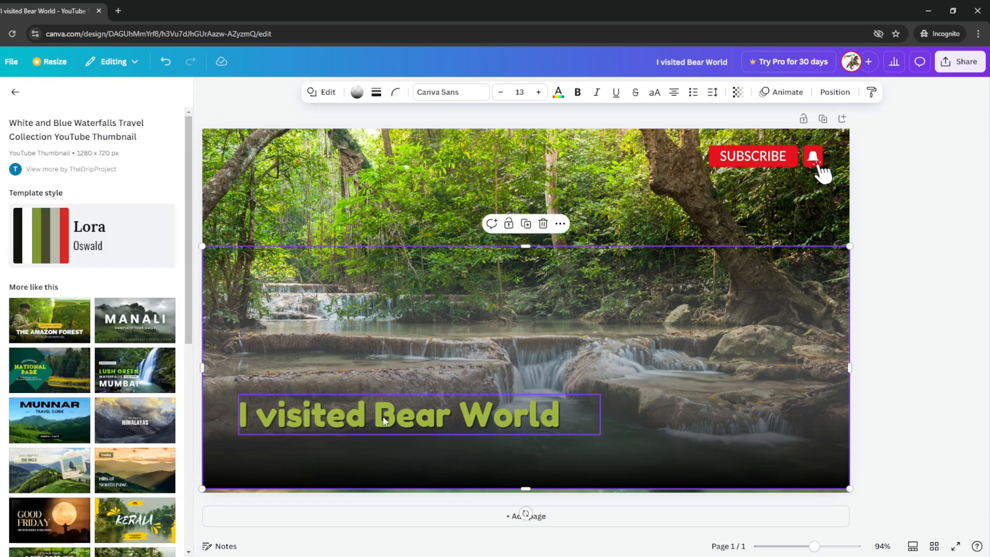
Step: Adjust the heading's shadow to transparency 100, blur 0, direction -44 and offset 75
left_click(385, 419)
left_click(695, 93)
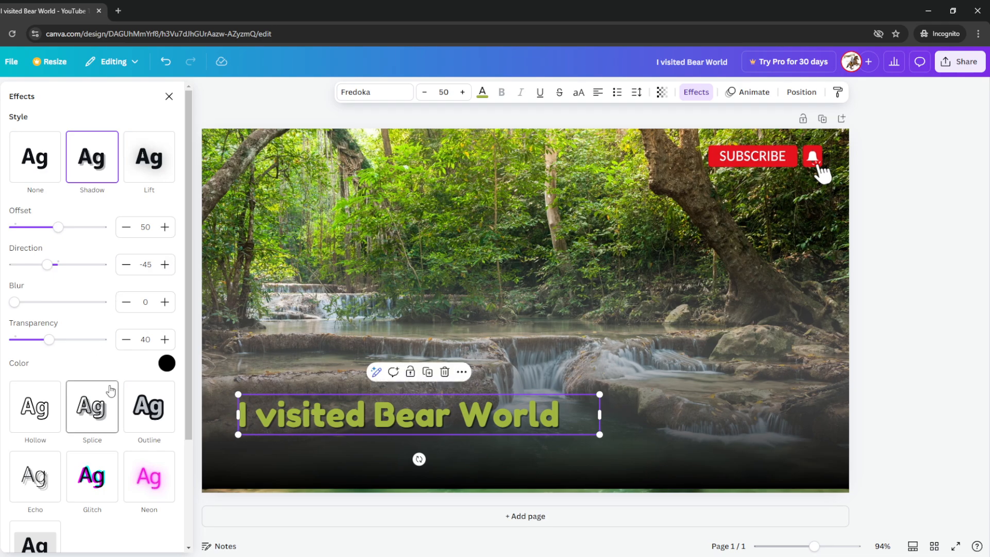
left_click_drag(50, 340, 190, 344)
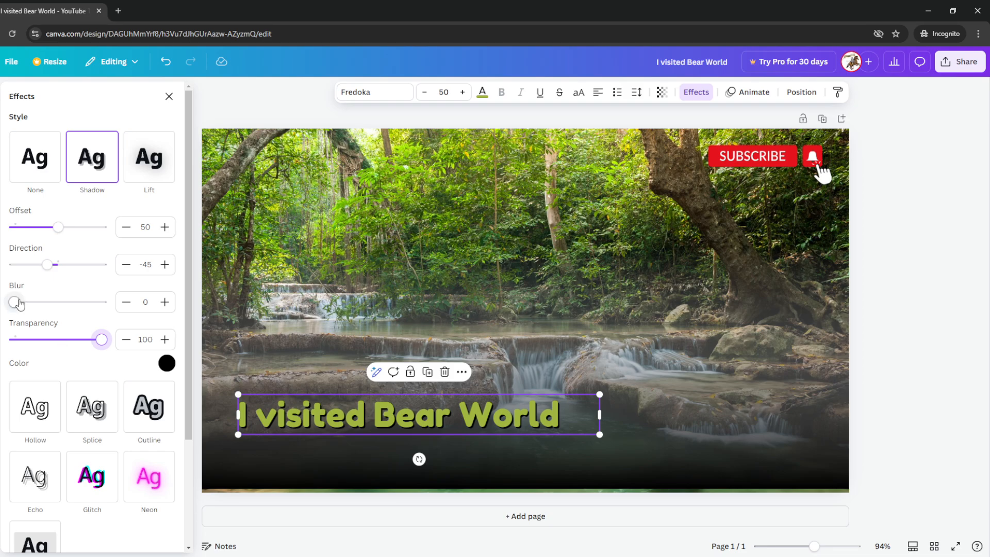
left_click_drag(19, 304, 127, 310)
left_click_drag(189, 310, 15, 302)
mouse_move(47, 270)
left_mouse_down()
mouse_move(119, 272)
mouse_move(16, 283)
mouse_move(137, 283)
mouse_move(48, 288)
left_mouse_up()
left_click_drag(57, 230, 83, 240)
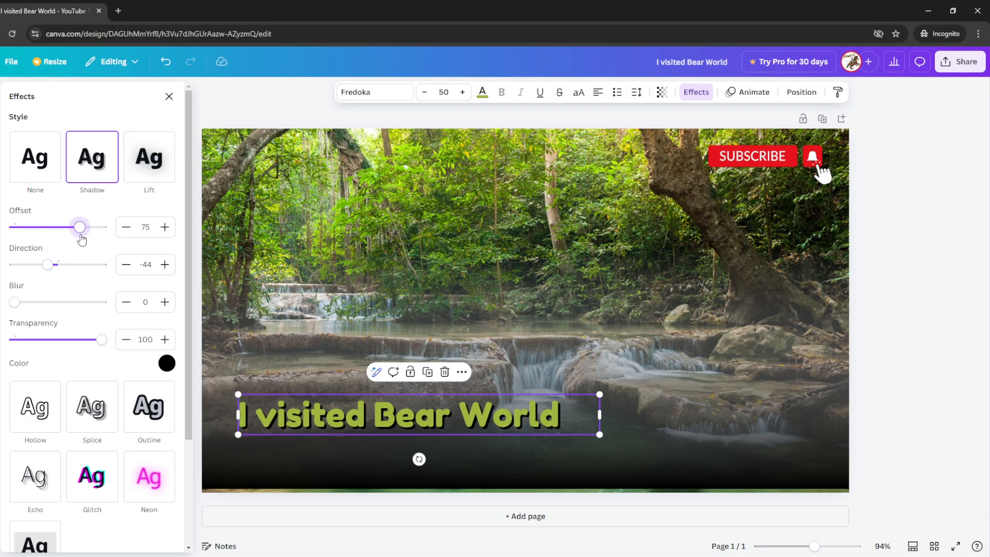
left_click(611, 253)
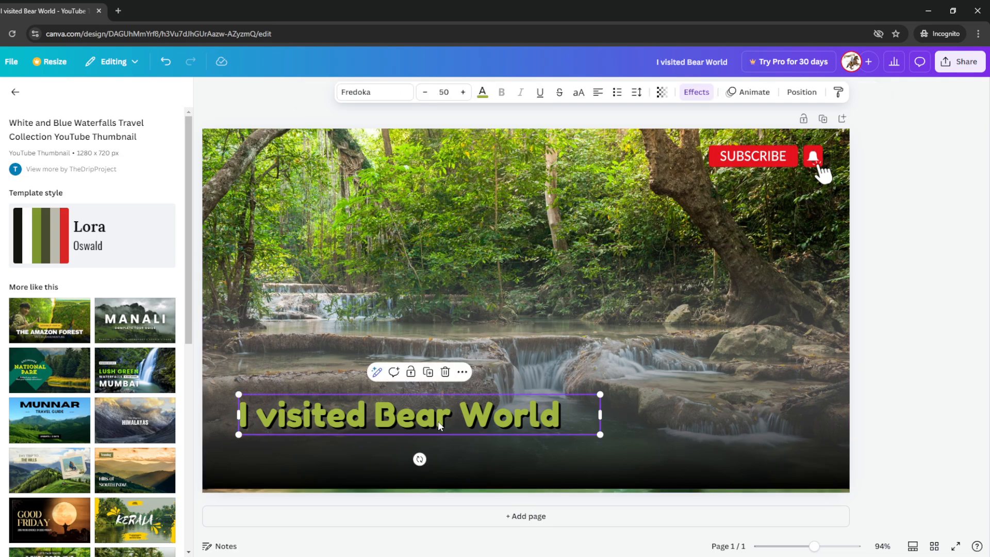
Step: Move the heading to about the middle of the thumbnail and give it the Curve shape
left_click_drag(438, 421, 554, 312)
left_click(500, 405)
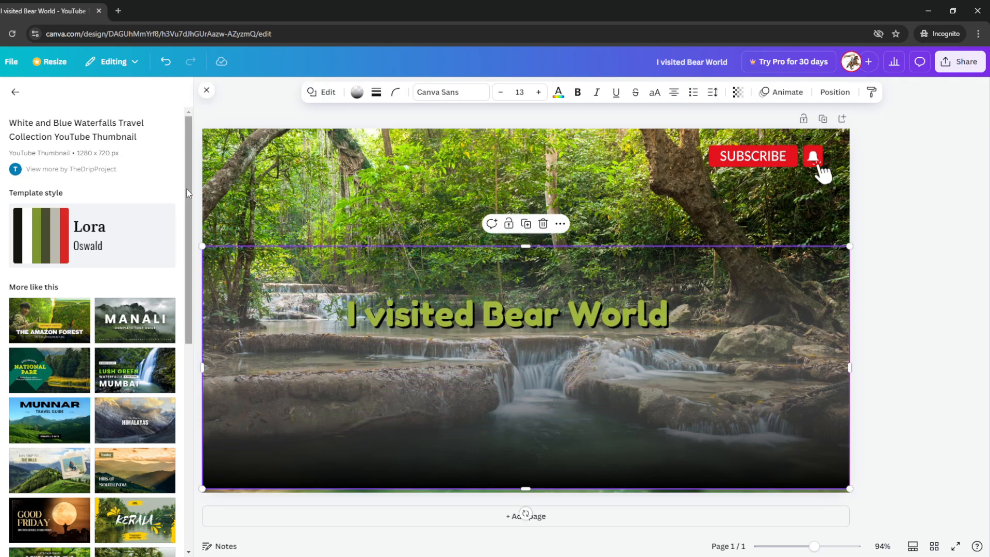
left_click(526, 307)
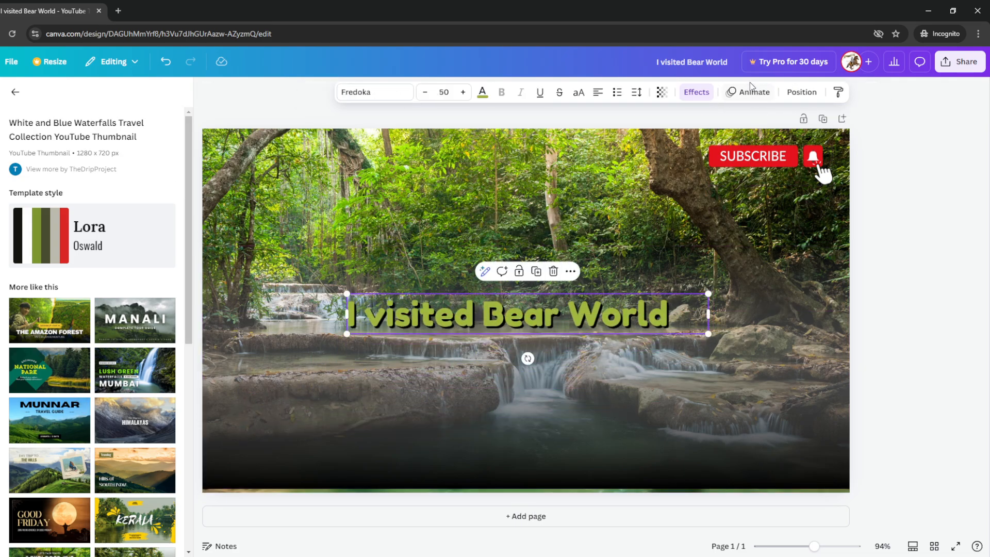
left_click(696, 92)
scroll(111, 523, "down", 5)
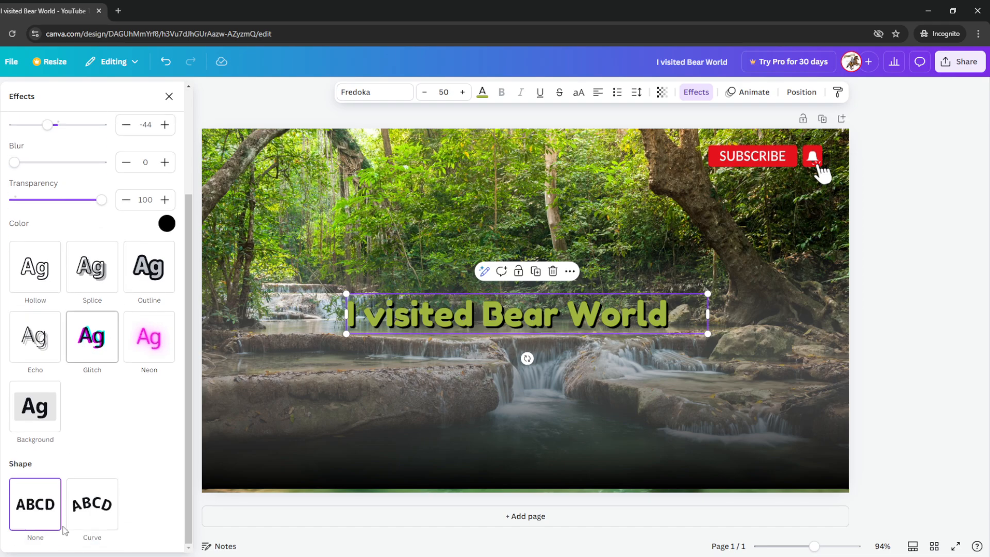
left_click(113, 523)
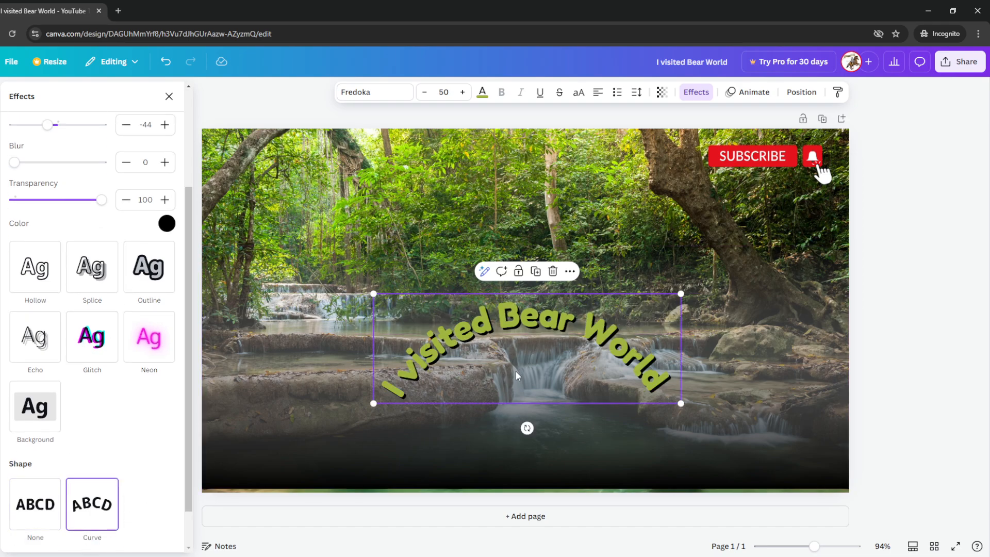
left_click(294, 386)
Step: Flatten the heading's arc by setting its curve value to 9
left_click(470, 363)
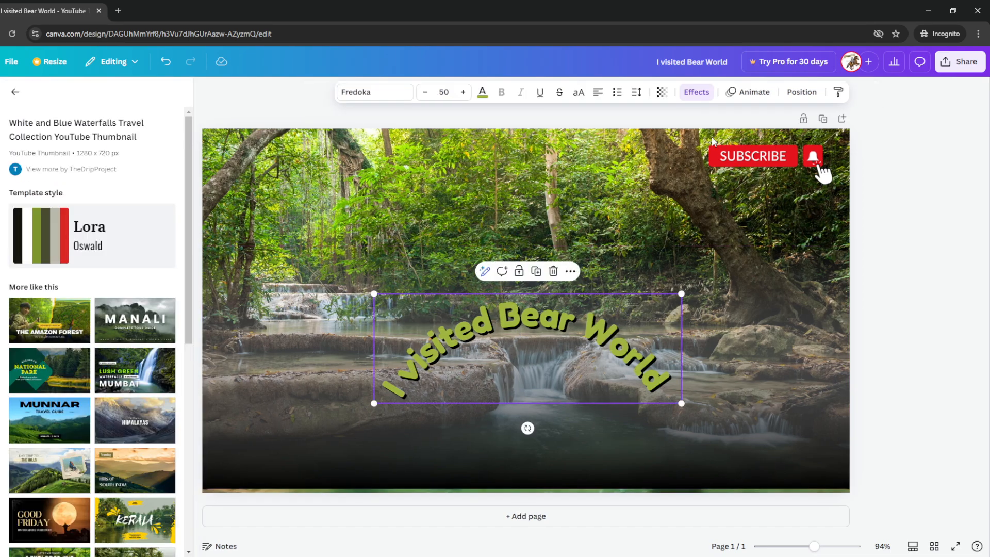
left_click(697, 92)
scroll(93, 310, "down", 5)
left_click_drag(81, 528, 62, 532)
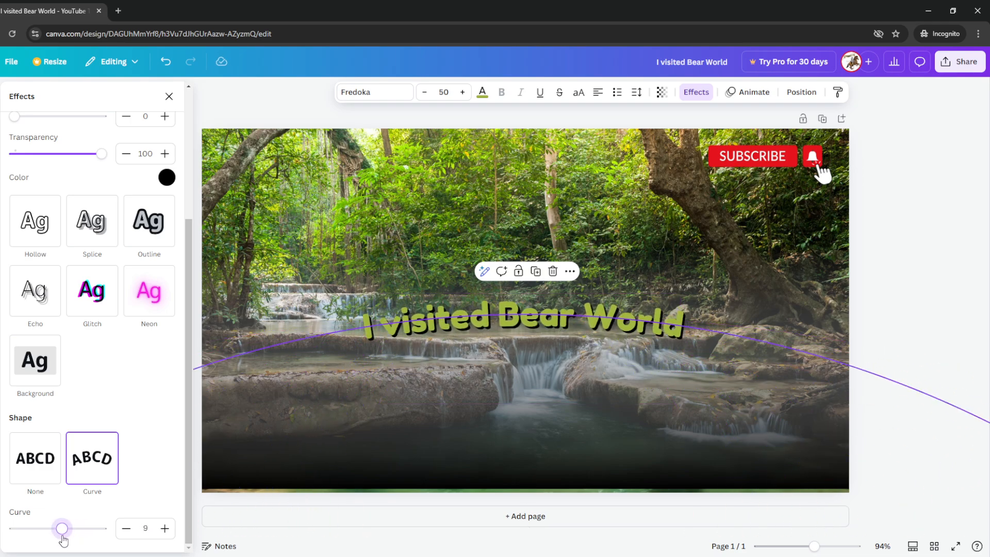
Step: Move the heading down to the dark area near the thumbnail's lower edge
left_click_drag(568, 320, 546, 428)
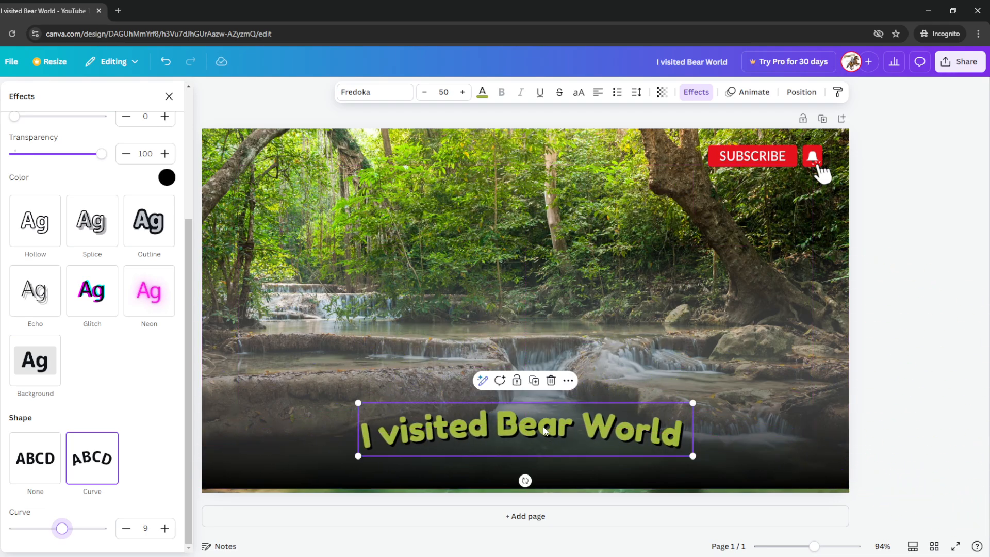
left_click(647, 288)
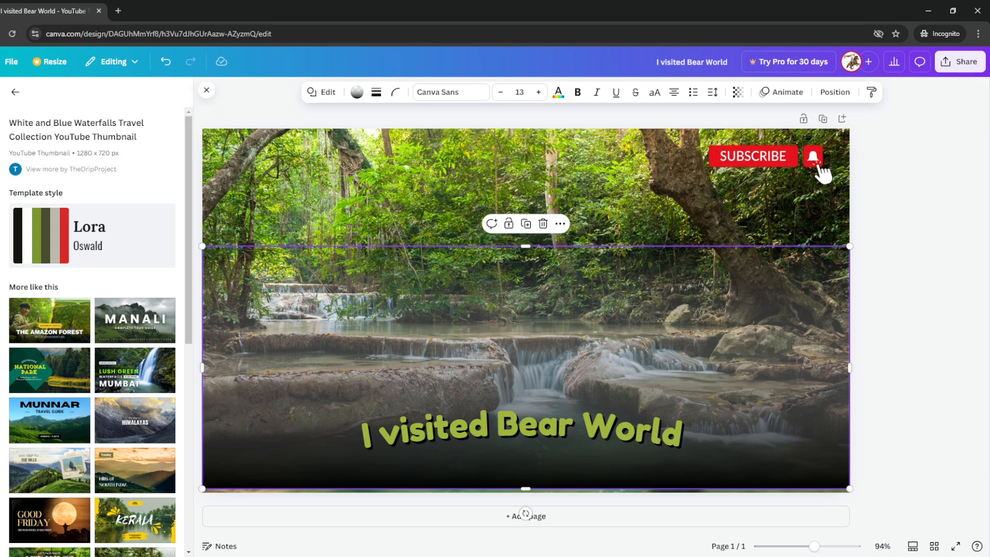
Step: Generate AI images in Magic Media from the prompt "bears"
left_click(0, 132)
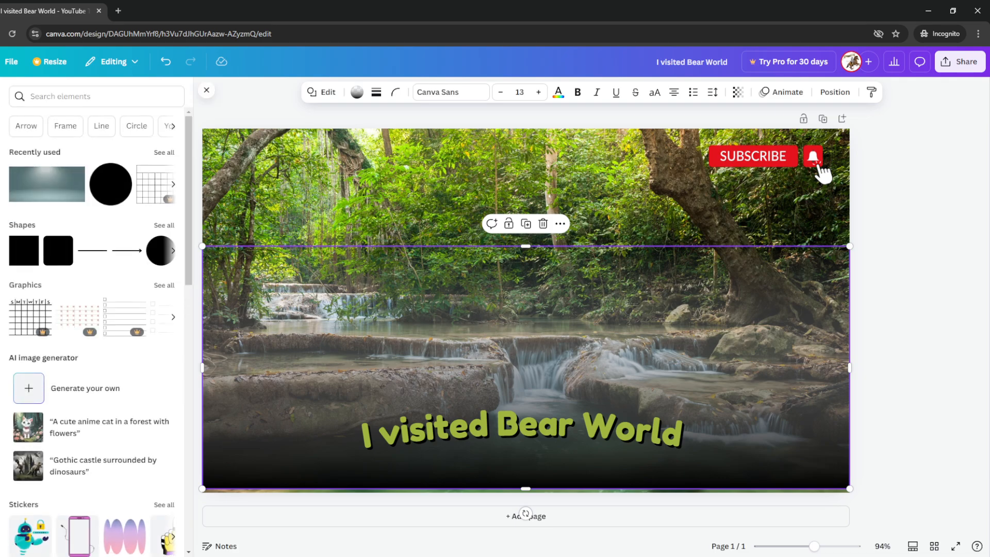
left_click(84, 388)
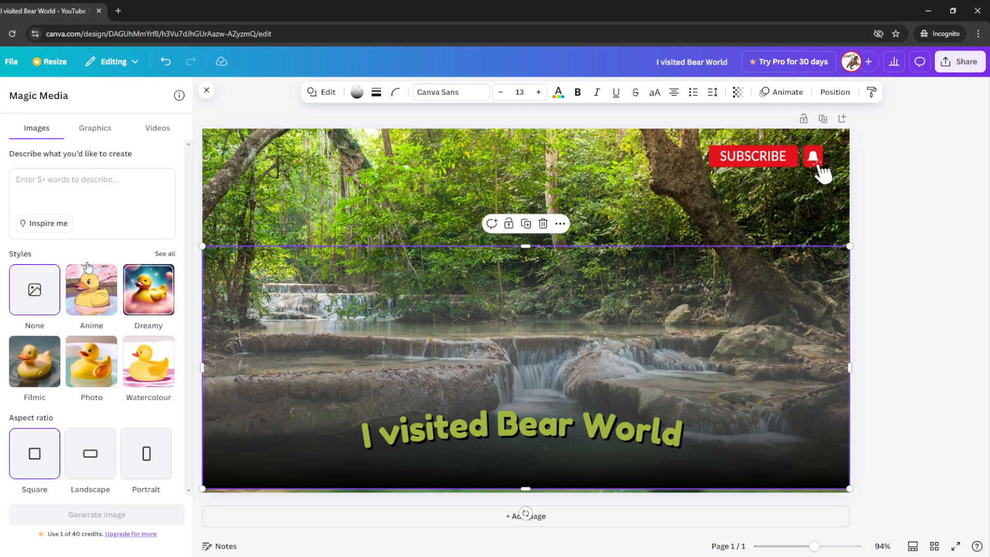
type("bears")
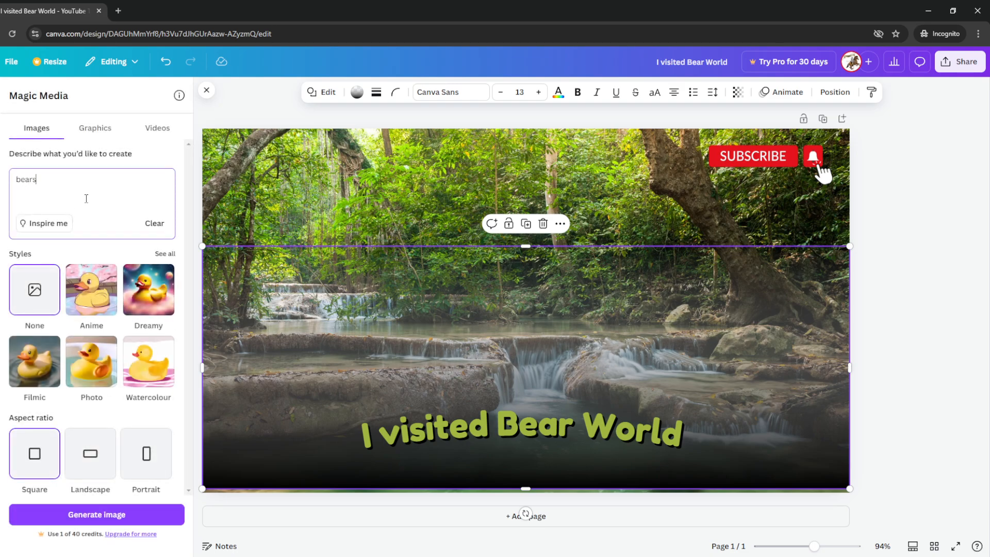
key("Return")
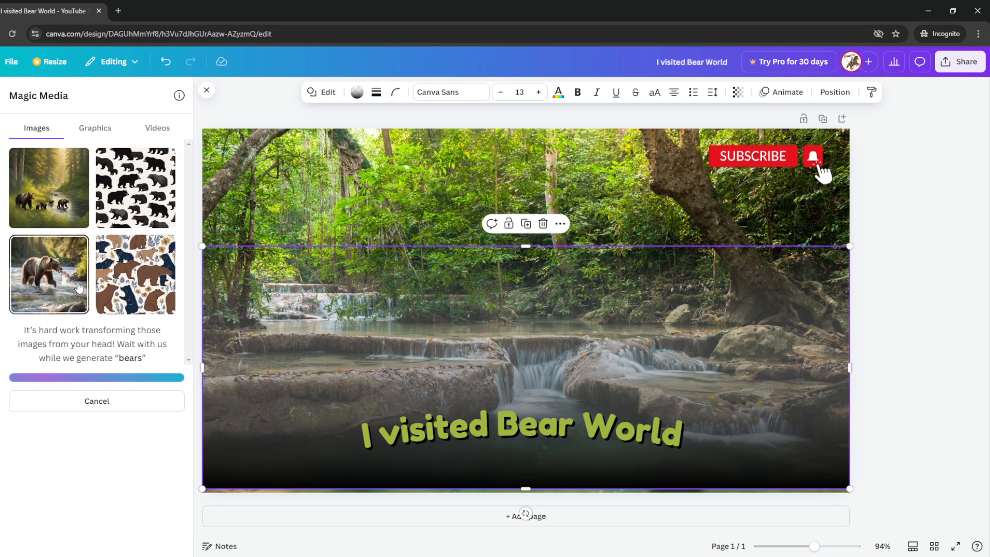
Step: Add the generated picture of the bear fishing in the river to the thumbnail
left_click_drag(65, 286, 404, 308)
left_click(74, 272)
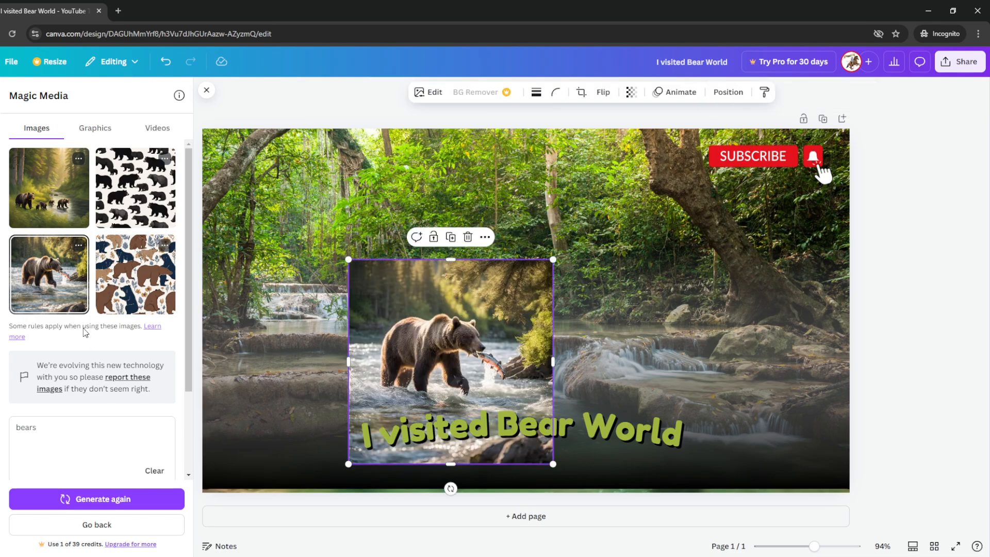
left_click(305, 280)
left_click(380, 302)
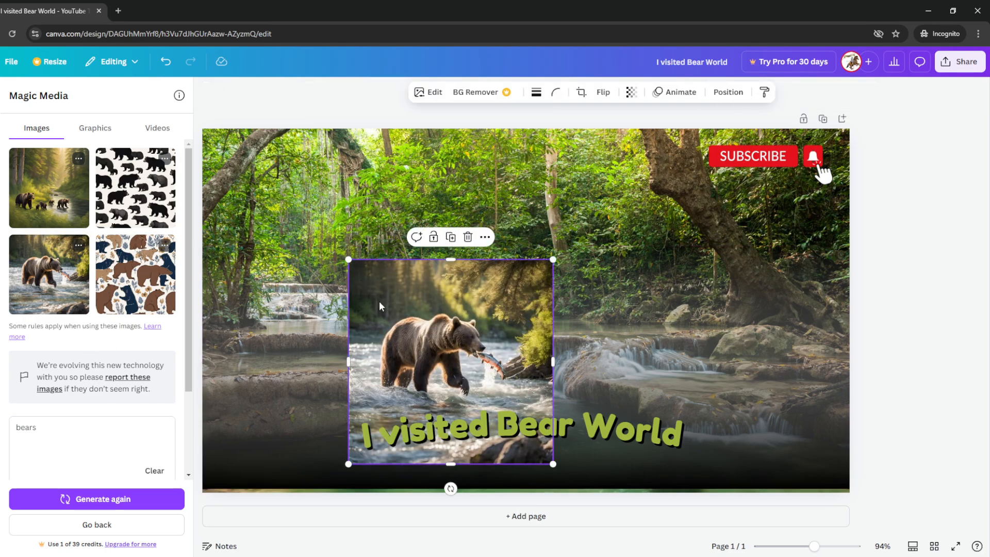
Step: Crop and shrink the river bear picture and place it by the small waterfall on the thumbnail's left side
left_click_drag(347, 259, 260, 175)
left_click_drag(314, 232, 272, 233)
left_click_drag(273, 138, 274, 159)
left_click_drag(329, 196, 309, 328)
left_click(447, 311)
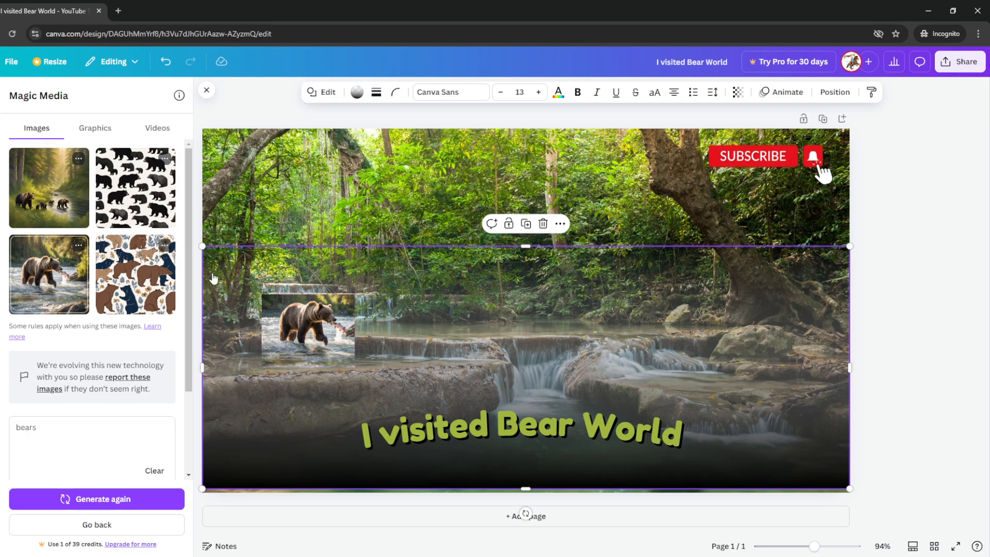
Step: Delete the river bear picture from the thumbnail
left_click(315, 336)
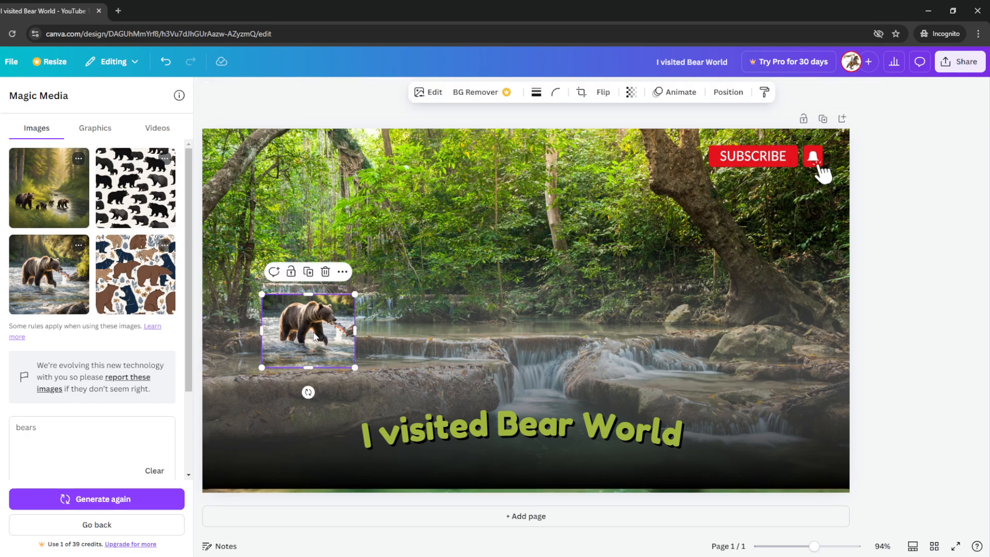
key("Delete")
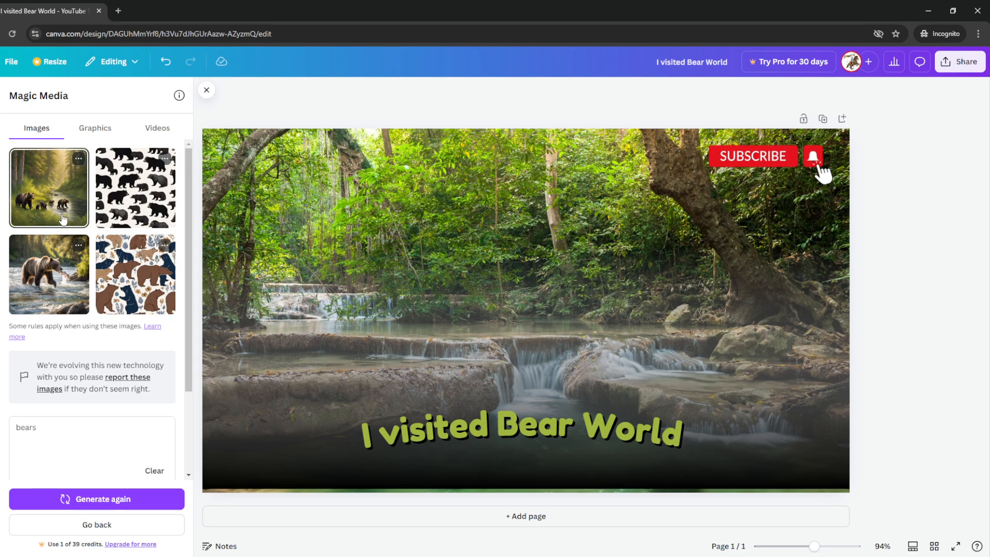
scroll(66, 194, "down", 2)
left_click(99, 129)
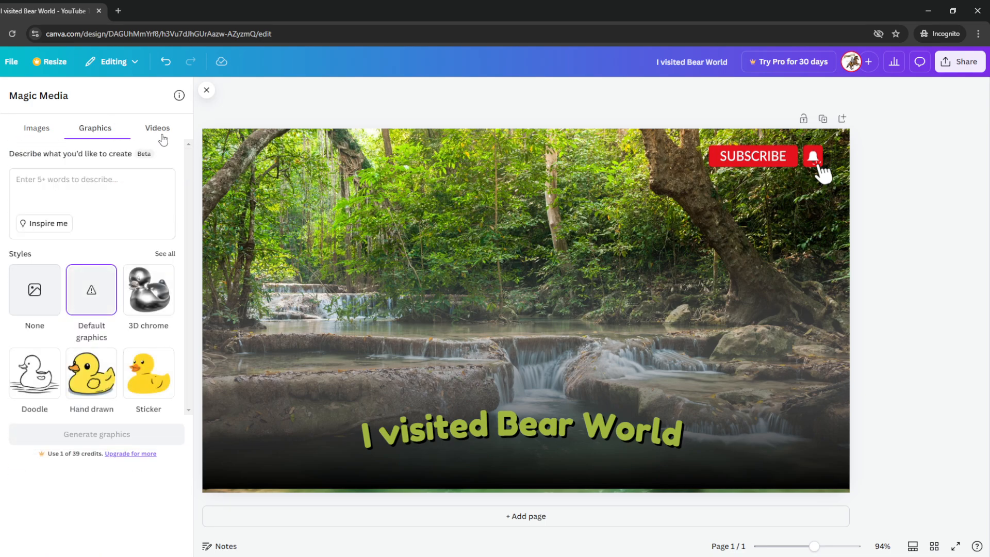
left_click(163, 136)
left_click(51, 136)
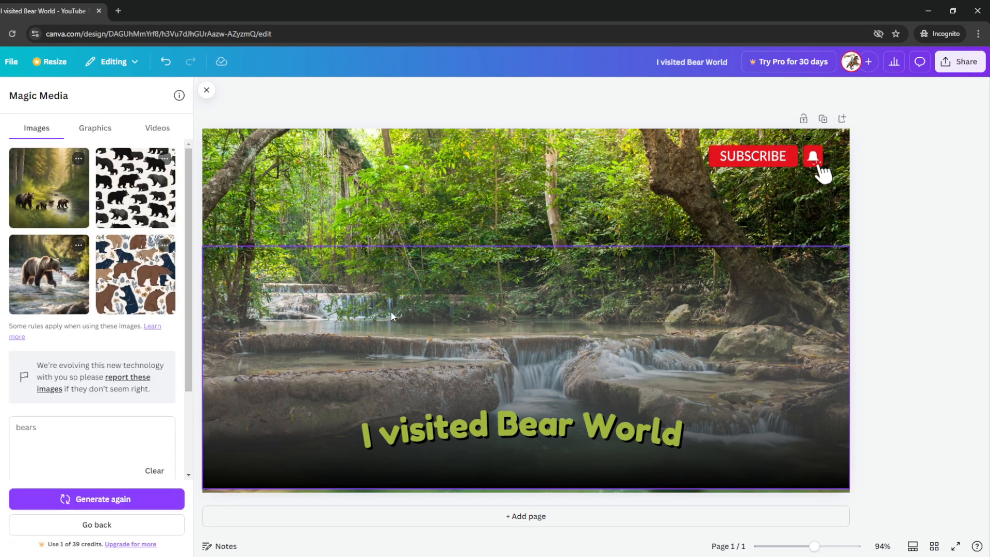
left_click(321, 354)
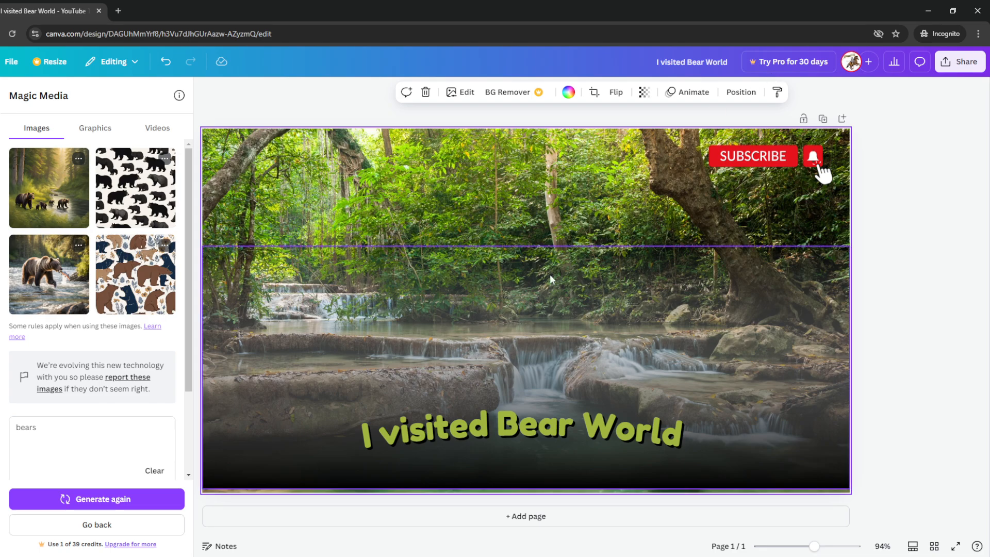
Step: Apply the Rise animation to the "I visited Bear World" heading
left_click(547, 429)
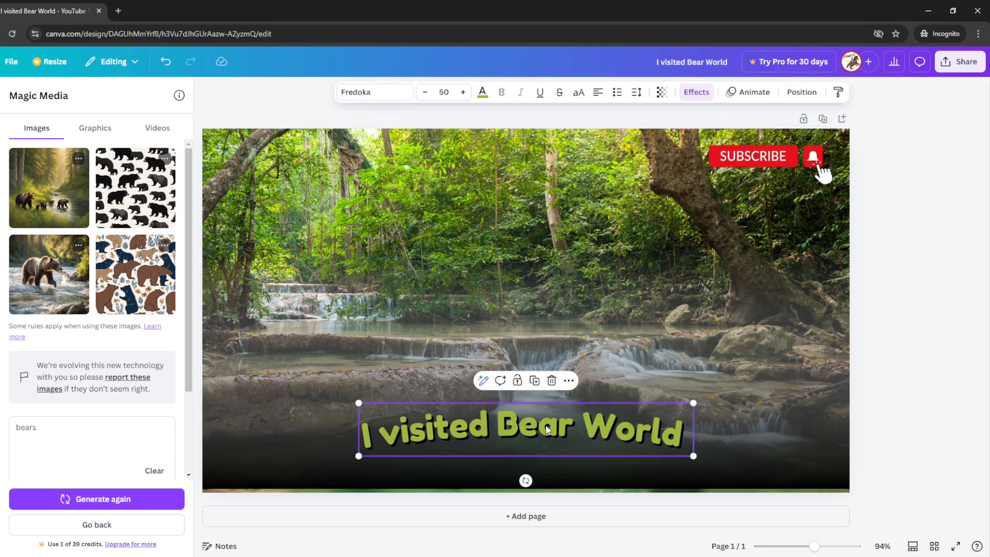
left_click(742, 94)
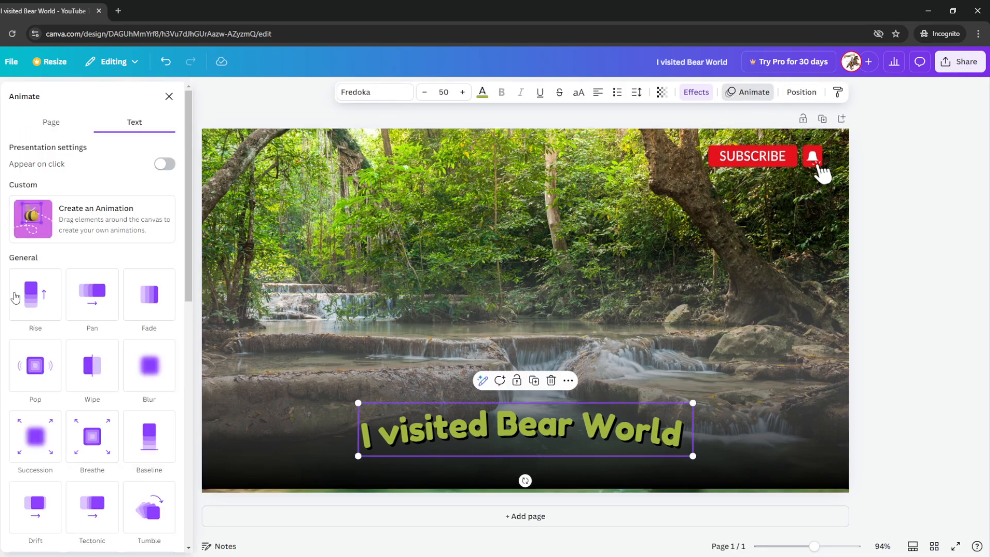
left_click(35, 310)
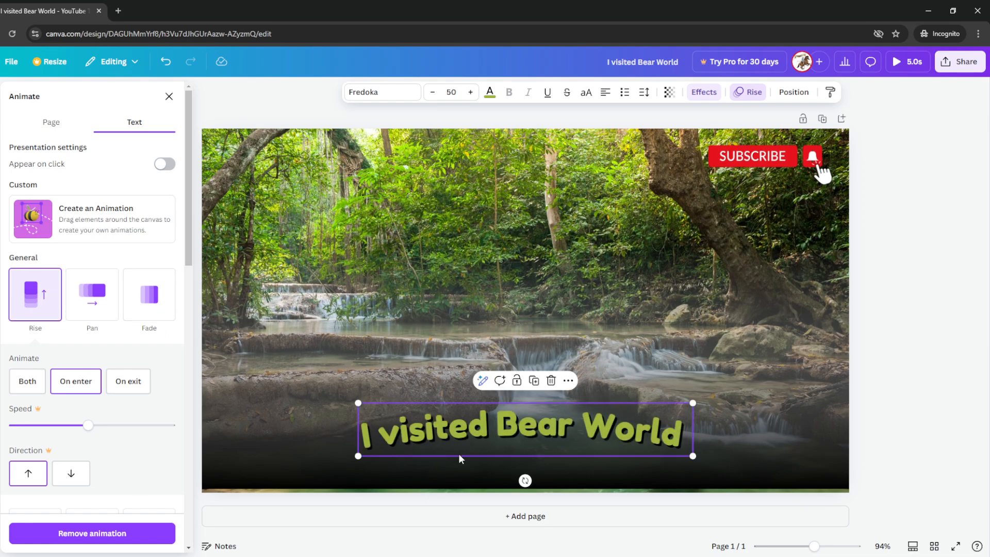
left_click(443, 262)
left_click(355, 190)
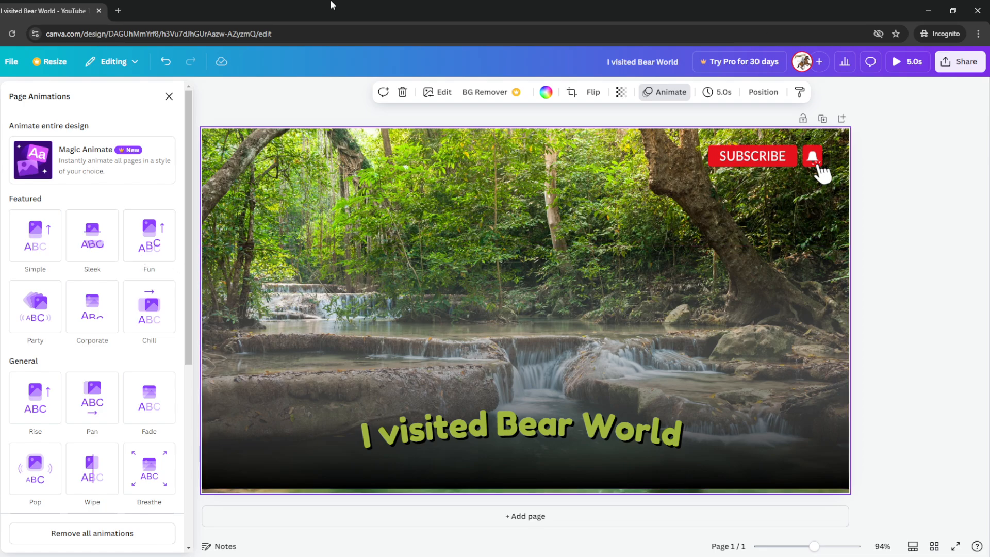
Step: Search for "background remover" on google.com in a new browser tab and open the remove.bg site
left_click(118, 10)
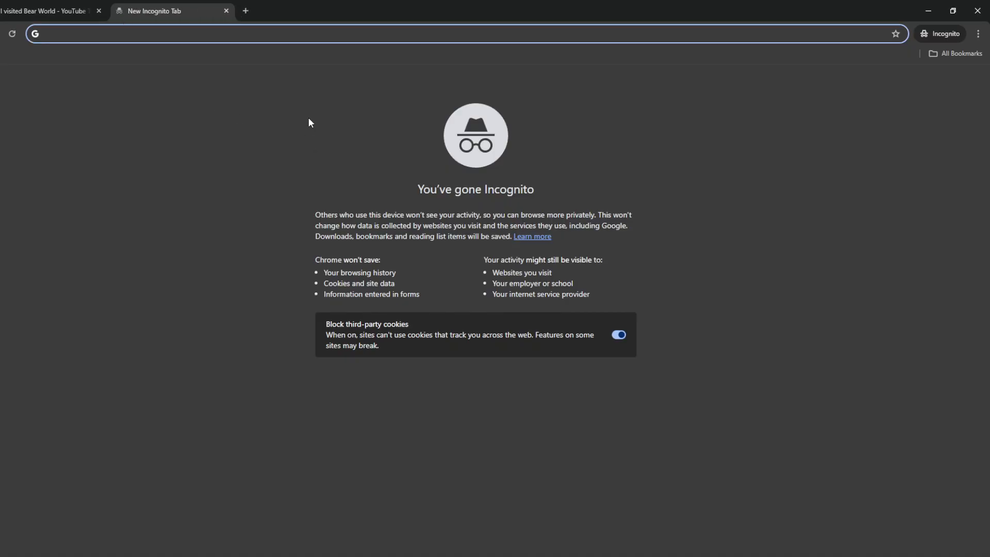
type("google")
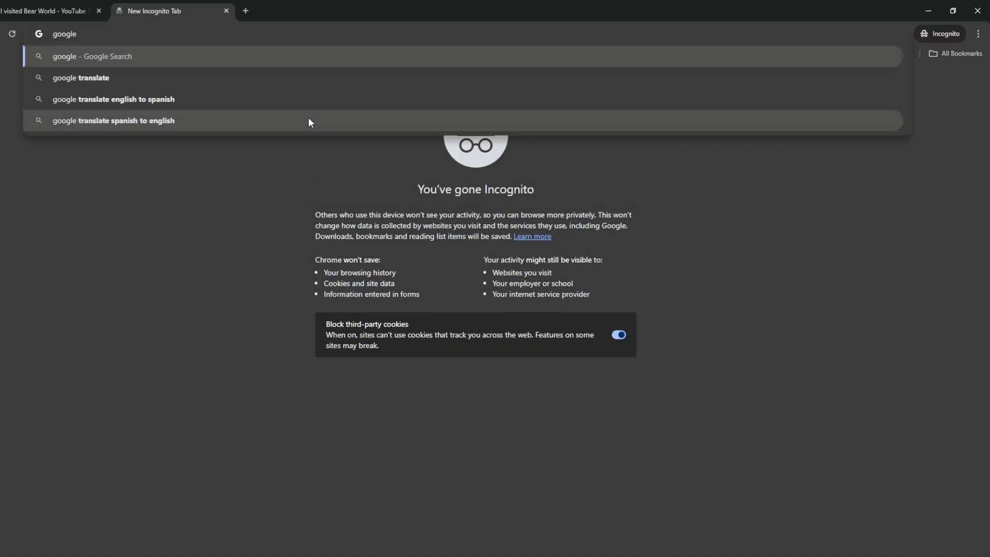
type(".com")
key("Return")
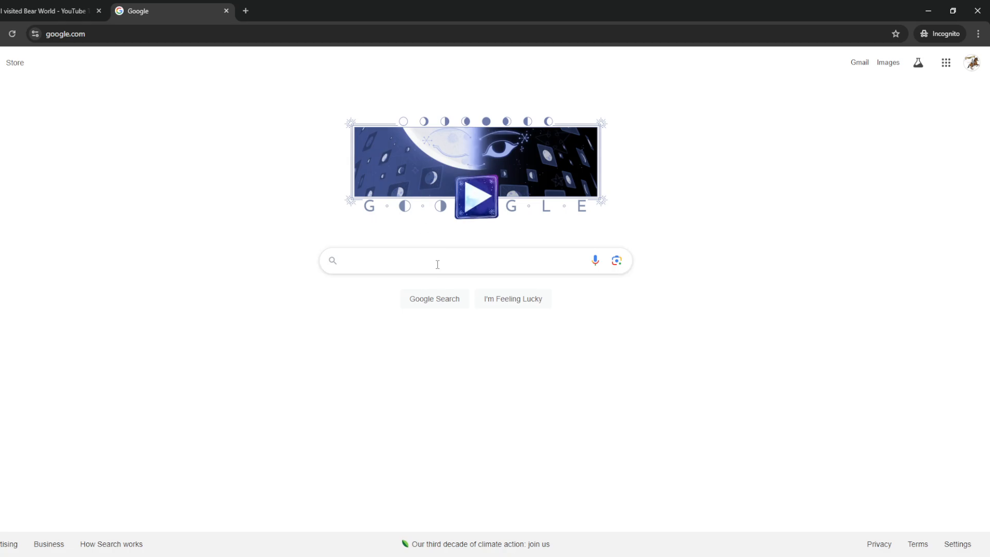
left_click(437, 264)
type("back")
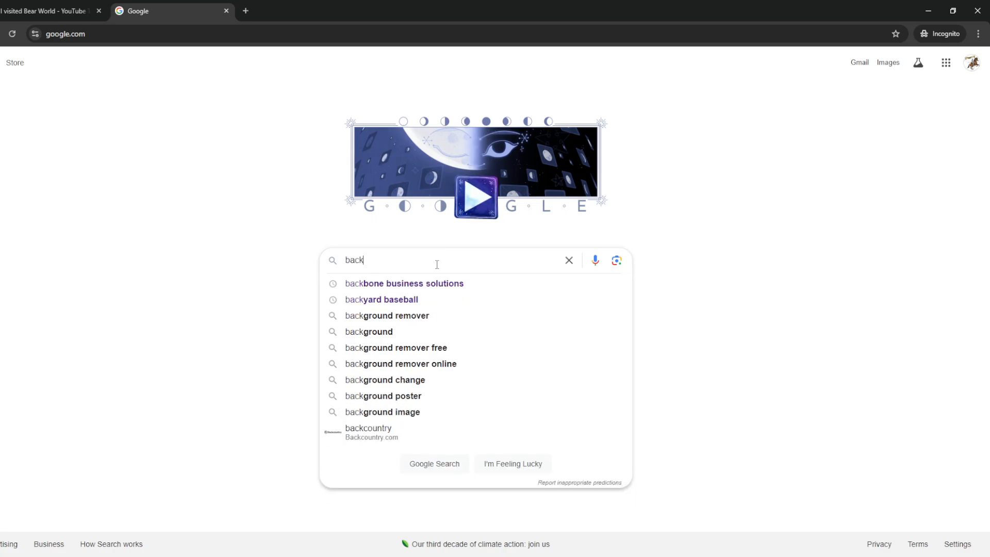
type("gr")
left_click(459, 285)
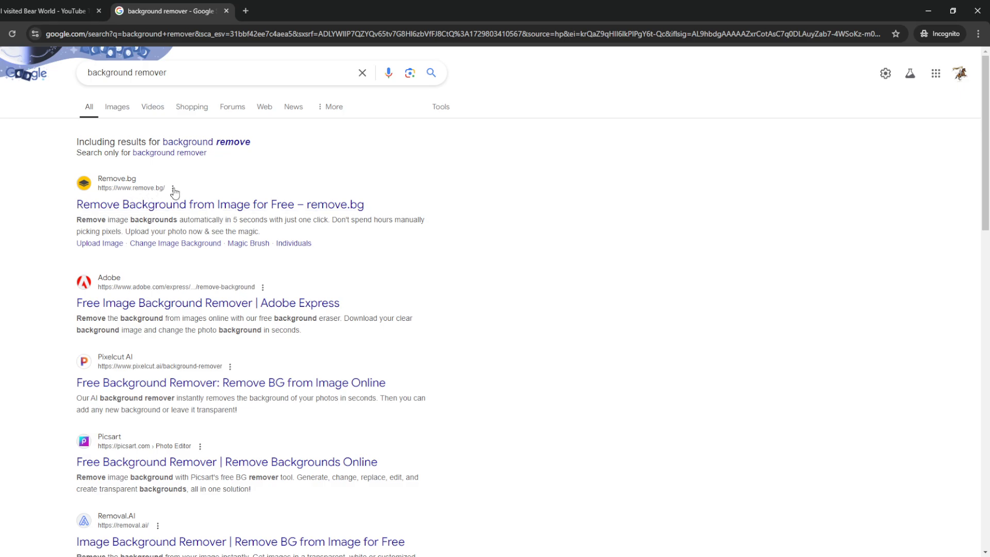
left_click(158, 205)
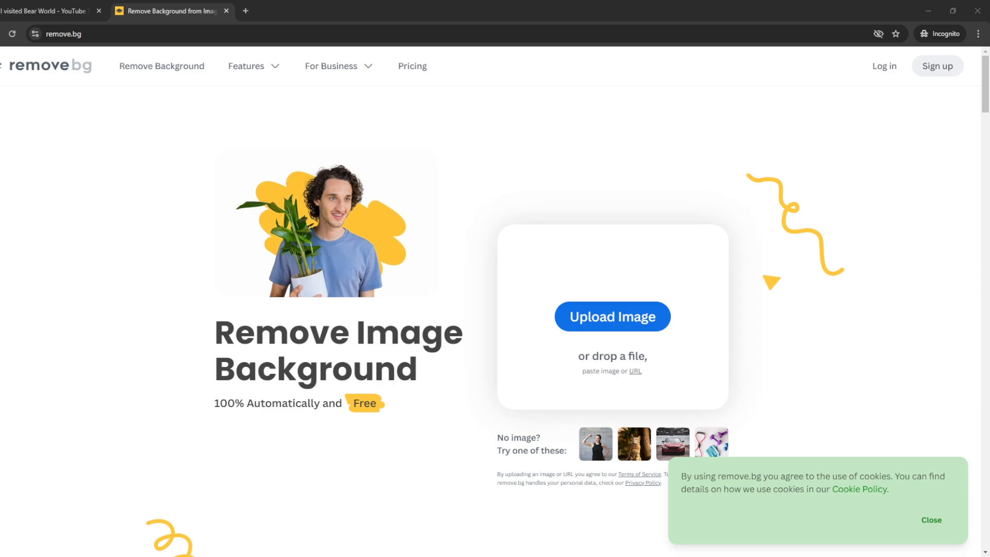
Step: Remove the background from the upright bear photo in remove.bg and add the cutout to the Canva thumbnail
left_click_drag(450, 556, 458, 231)
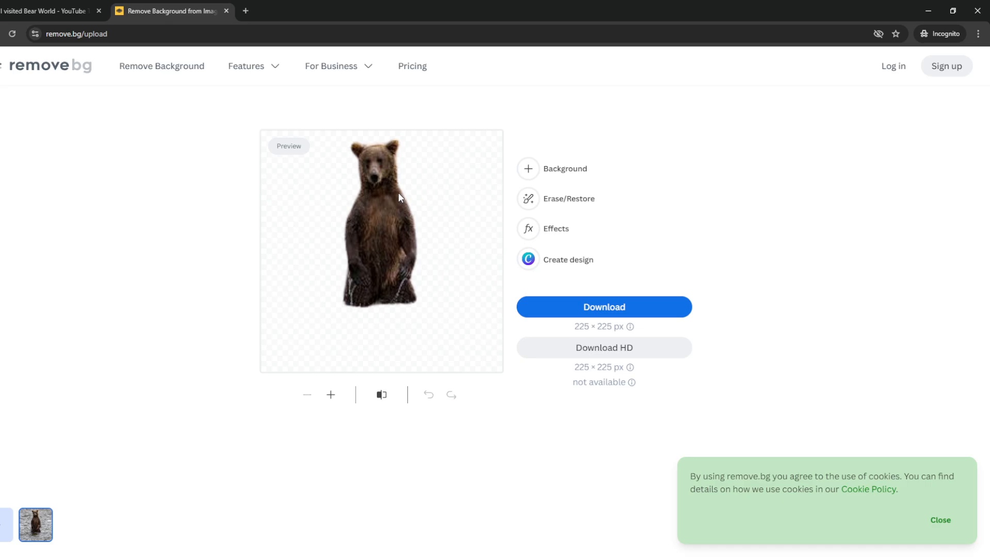
left_click(62, 9)
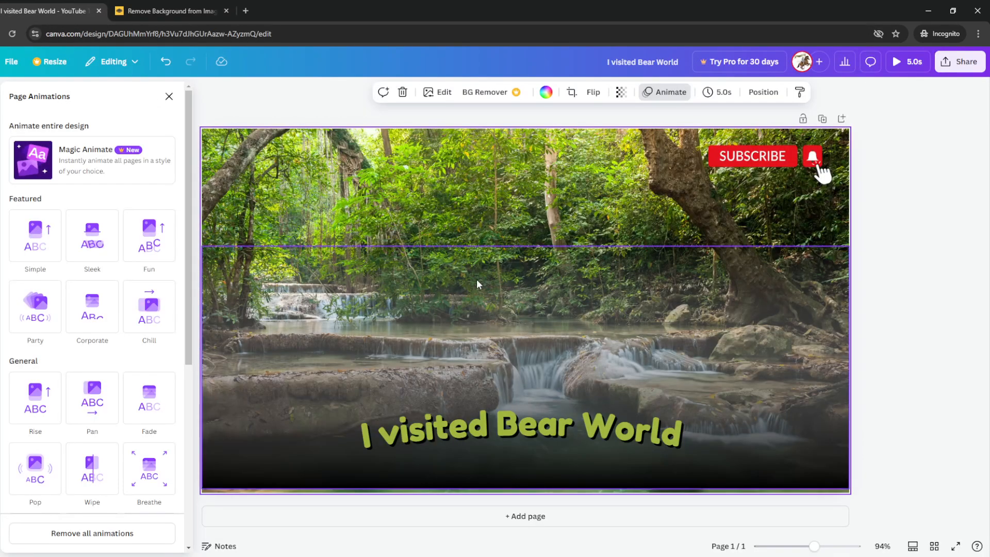
left_click(496, 285)
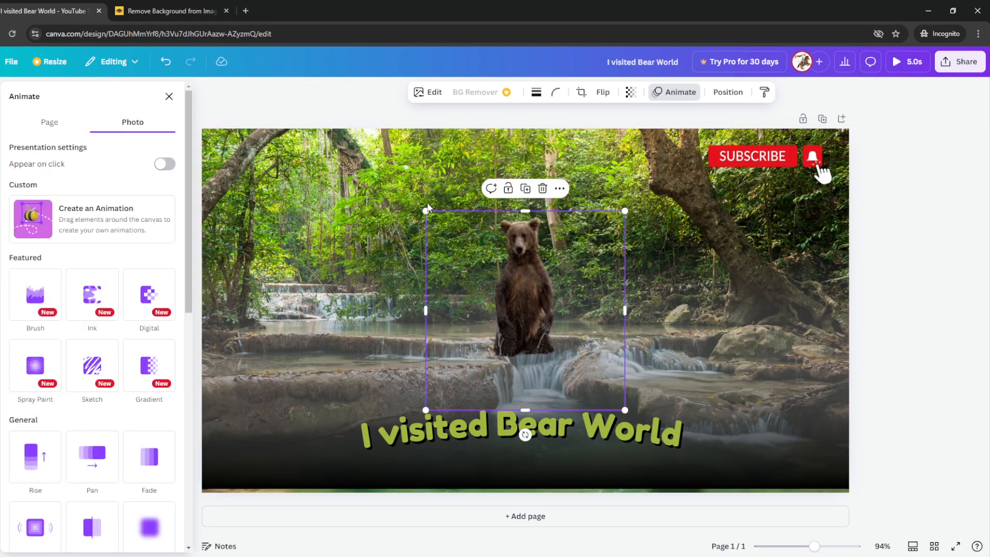
Step: Shrink the upright bear cutout and place it in the water just above the central waterfall
left_click_drag(426, 211, 511, 297)
left_click_drag(568, 346, 574, 321)
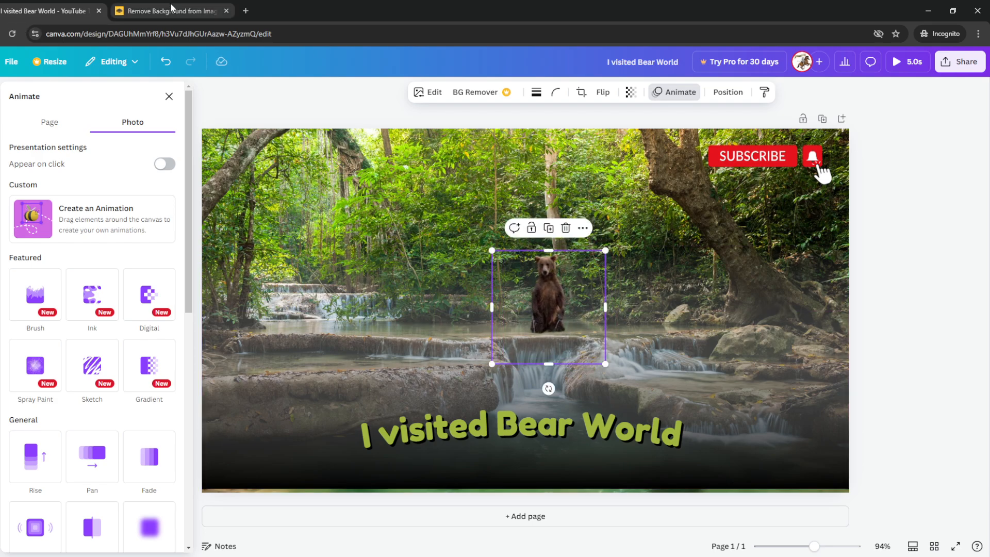
Step: Remove the background from the light brown bear photo in remove.bg and paste the cutout into the Canva thumbnail
left_click(170, 11)
left_click_drag(381, 221, 395, 247)
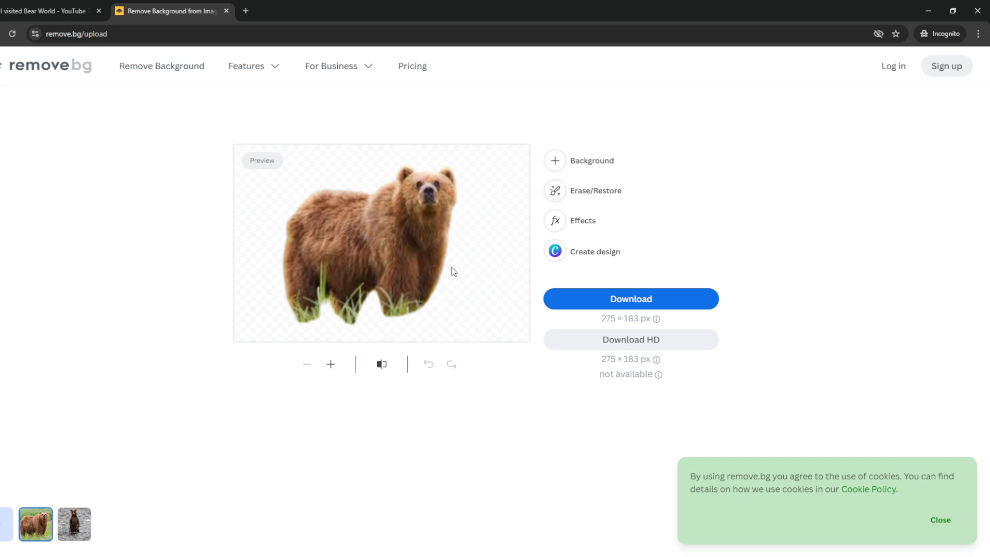
key("ctrl+shift+Tab")
right_click(421, 295)
left_click(421, 303)
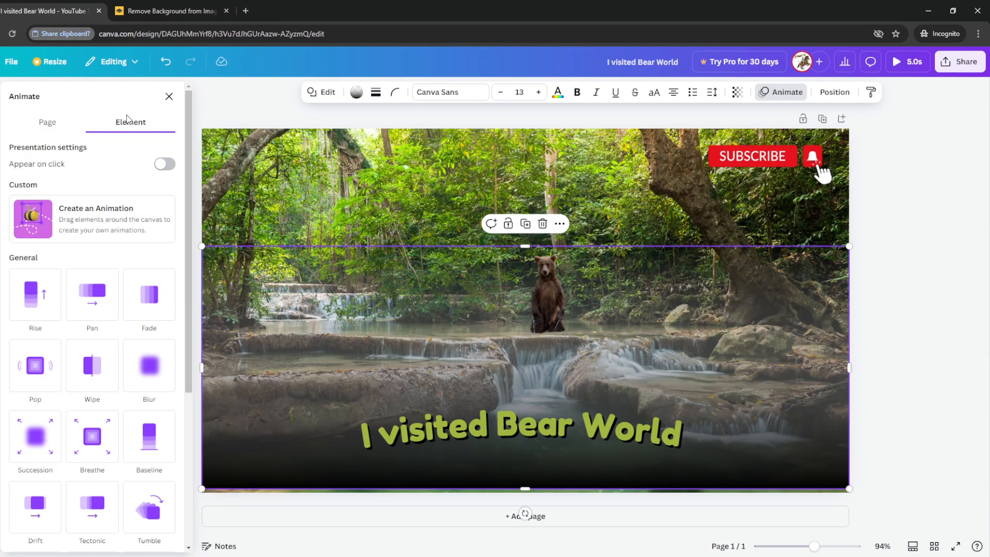
key("ctrl+v")
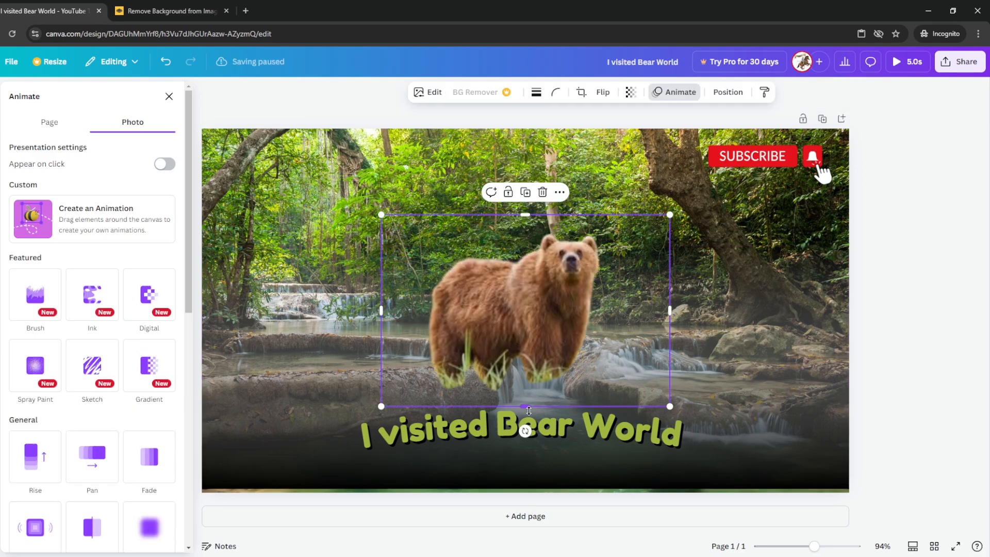
Step: Crop the grassy feet off the light brown bear, shrink it and place it in the water left of the upright bear
left_click_drag(522, 405, 399, 301)
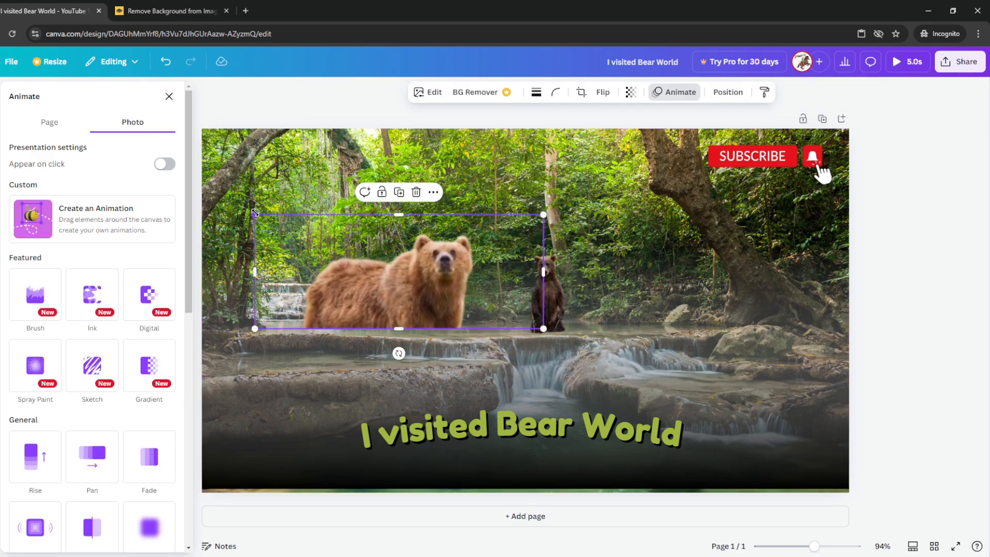
left_click_drag(255, 212, 416, 278)
left_click_drag(479, 308, 412, 321)
left_click(612, 389)
left_click(506, 407)
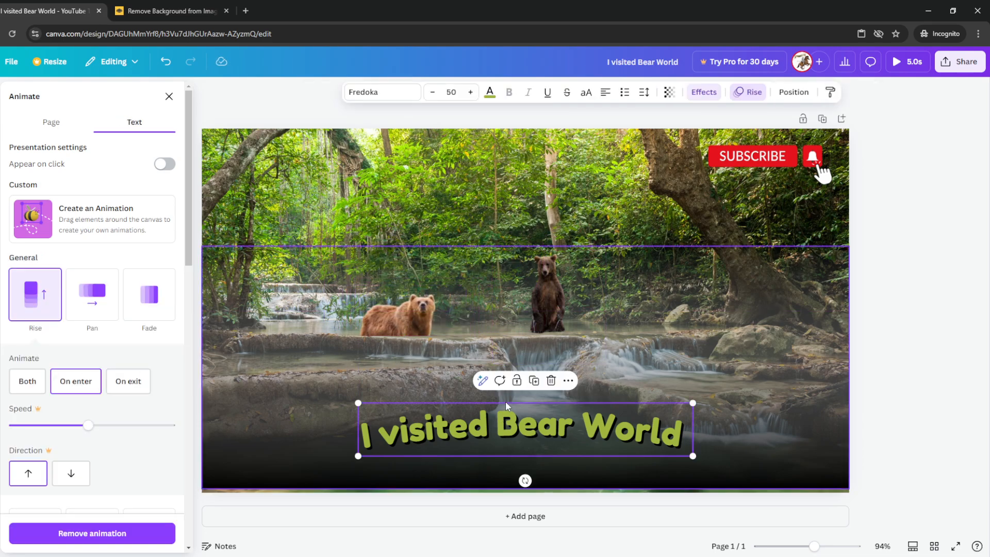
left_click(764, 314)
Step: Switch to remove.bg and remove the background from the photo of the dark bear leaning on a tree stump
left_click(159, 10)
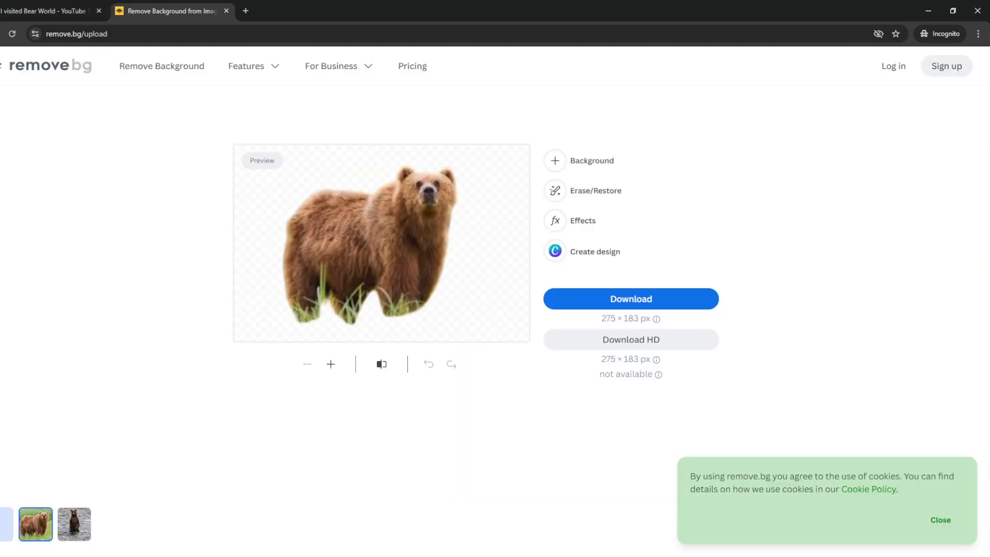
left_click_drag(0, 299, 501, 305)
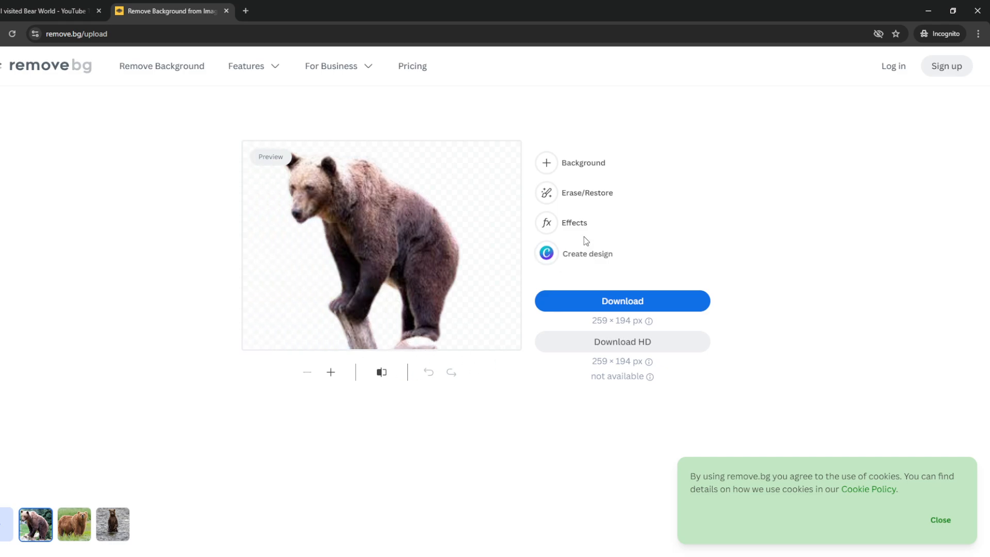
Step: Try restoring the area around the dark bear's rear feet with the Magic Brush set to its smallest size
left_click(583, 193)
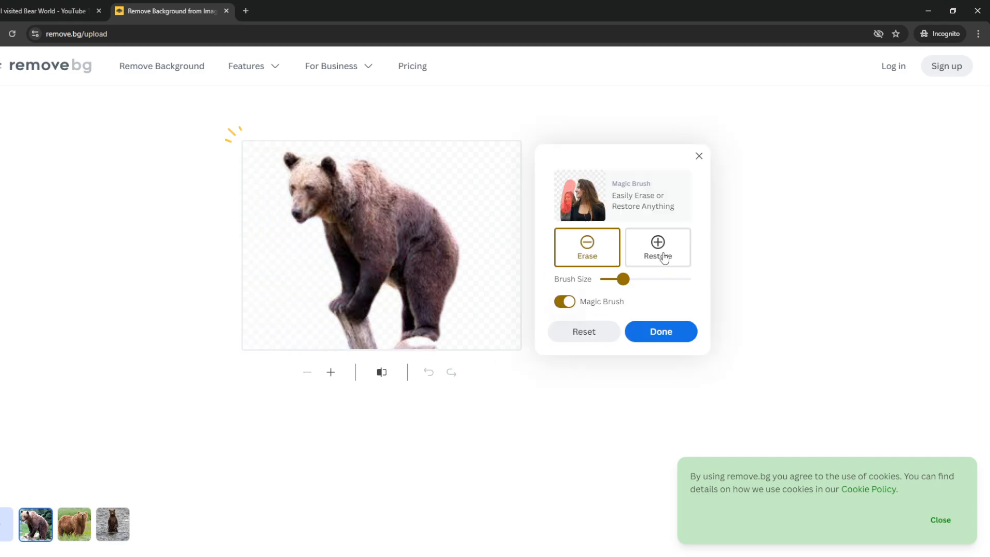
left_click(664, 257)
left_click(607, 279)
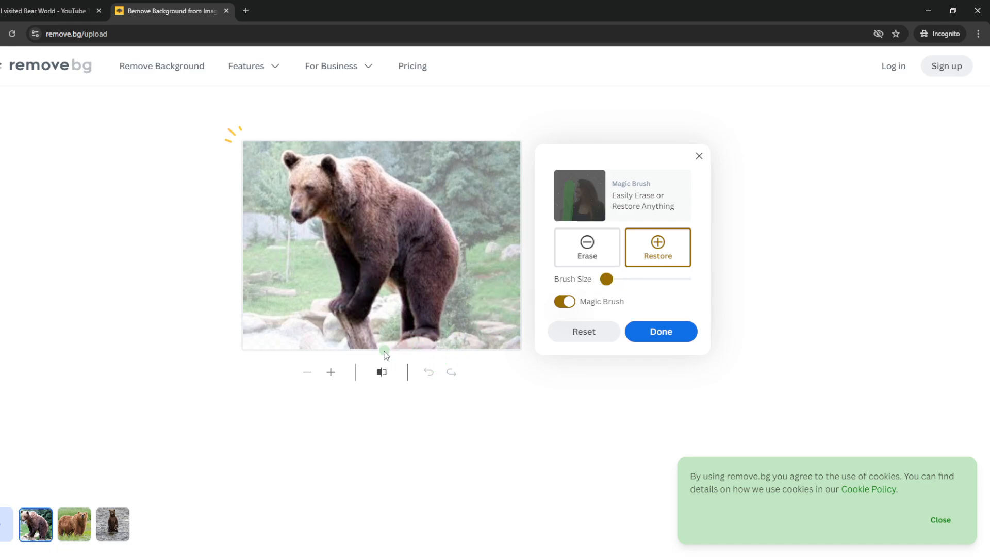
left_click_drag(414, 341, 428, 341)
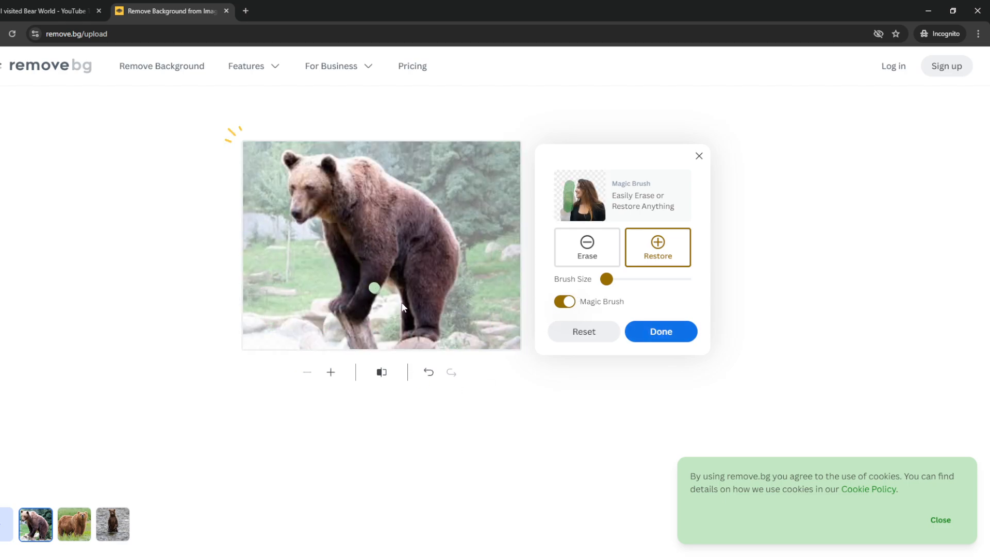
left_click(375, 288)
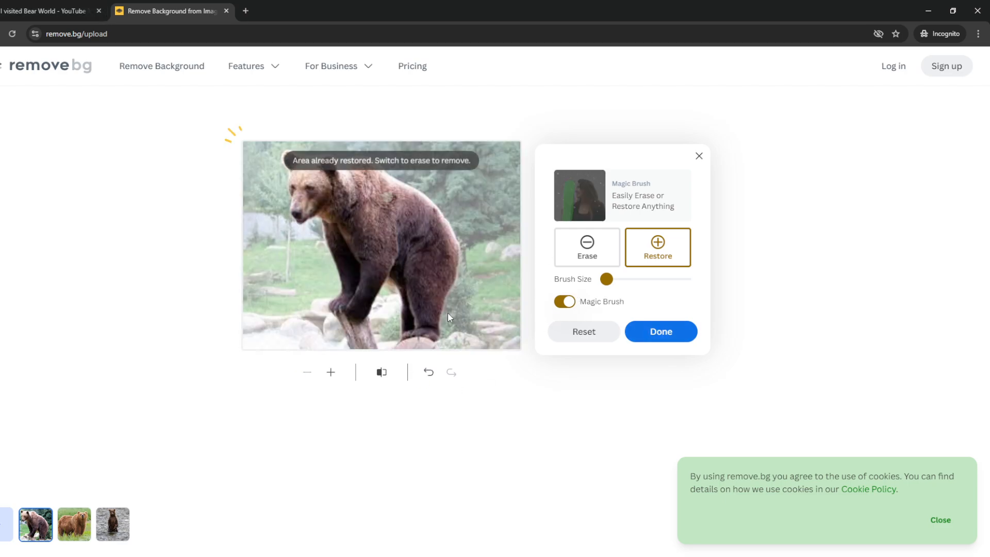
Step: Erase the rock under the dark bear's rear feet and the tree stump under its front paws with the Magic Brush
left_click(590, 256)
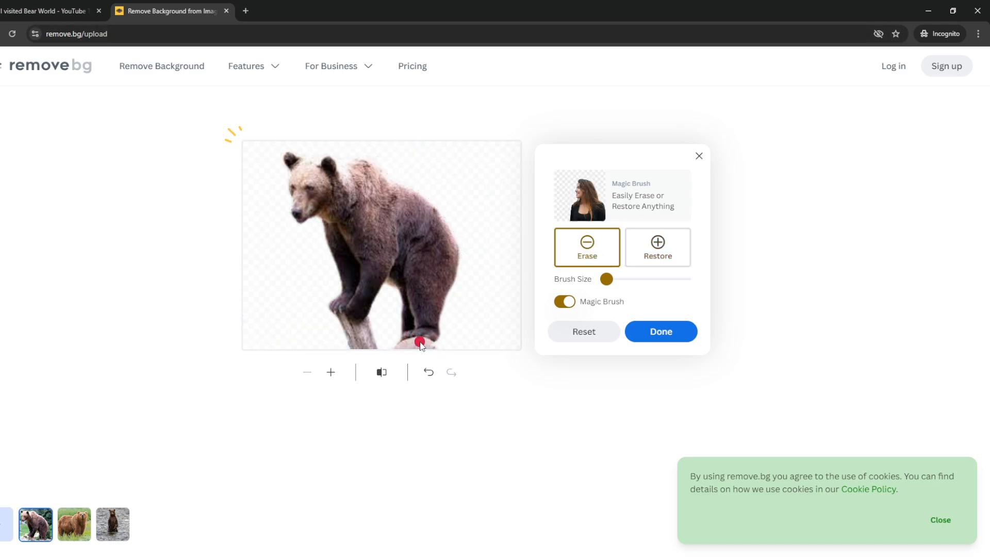
left_click_drag(433, 343, 405, 347)
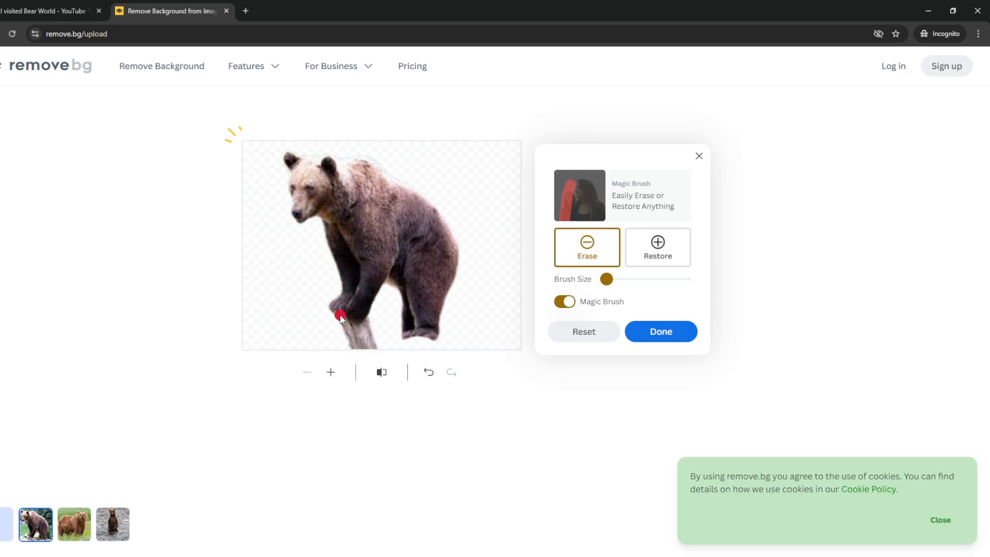
mouse_move(341, 316)
left_mouse_down()
mouse_move(360, 347)
mouse_move(347, 335)
mouse_move(367, 339)
left_mouse_up()
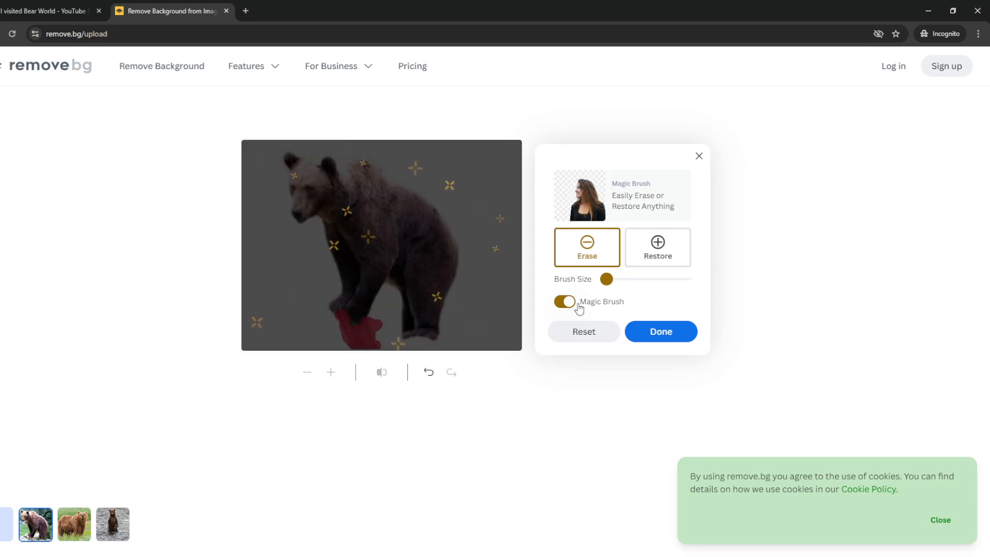
left_click(596, 329)
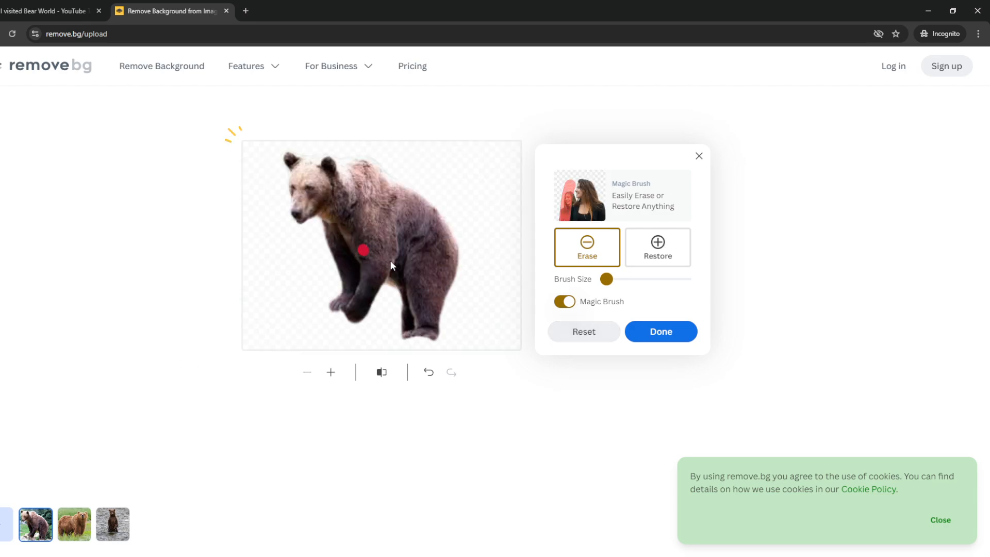
left_click(699, 156)
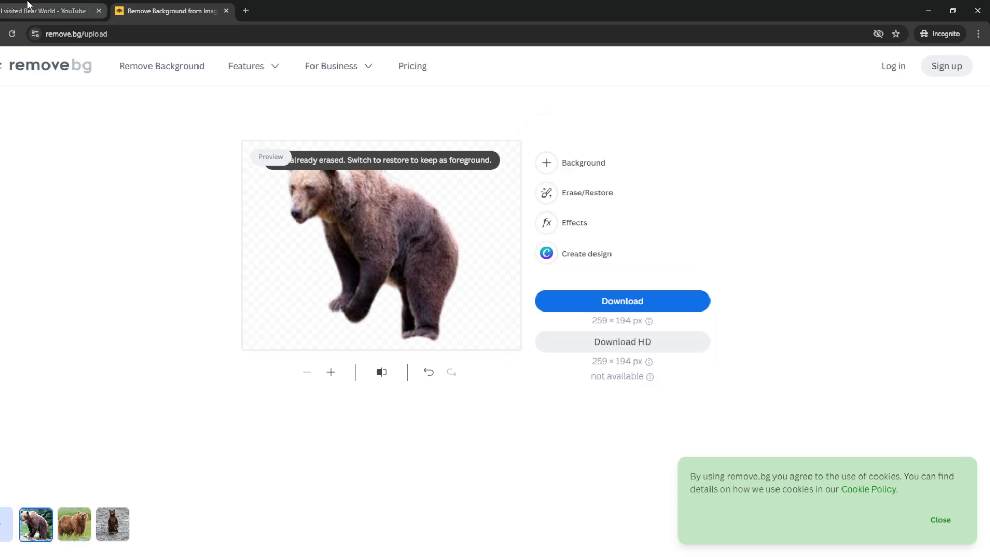
Step: Switch to Canva and paste the cleaned-up dark bear cutout into the thumbnail
left_click(46, 10)
left_click(413, 196)
key("ctrl+v")
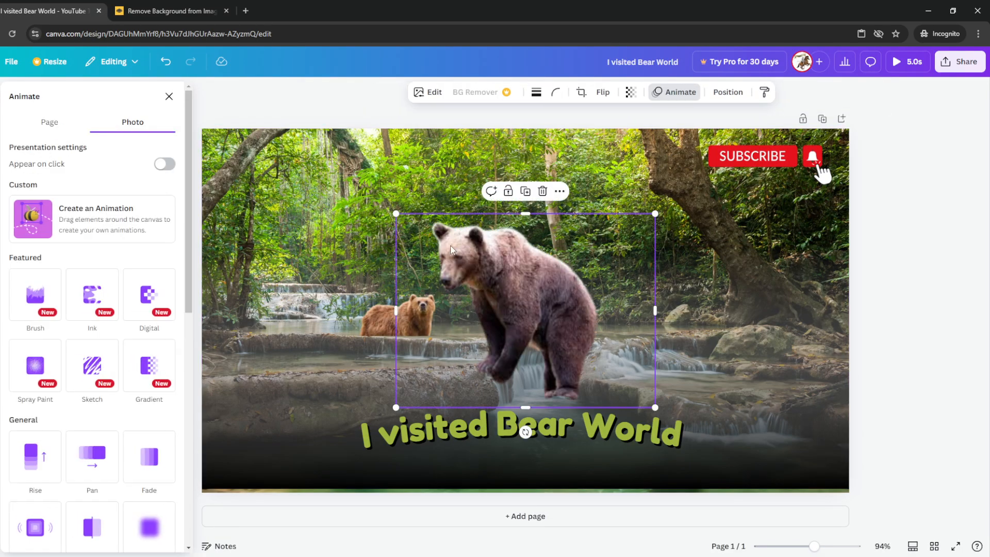
Step: Shrink the dark bear cutout and place it on the rock at the foot of the large tree
left_click_drag(447, 273, 639, 227)
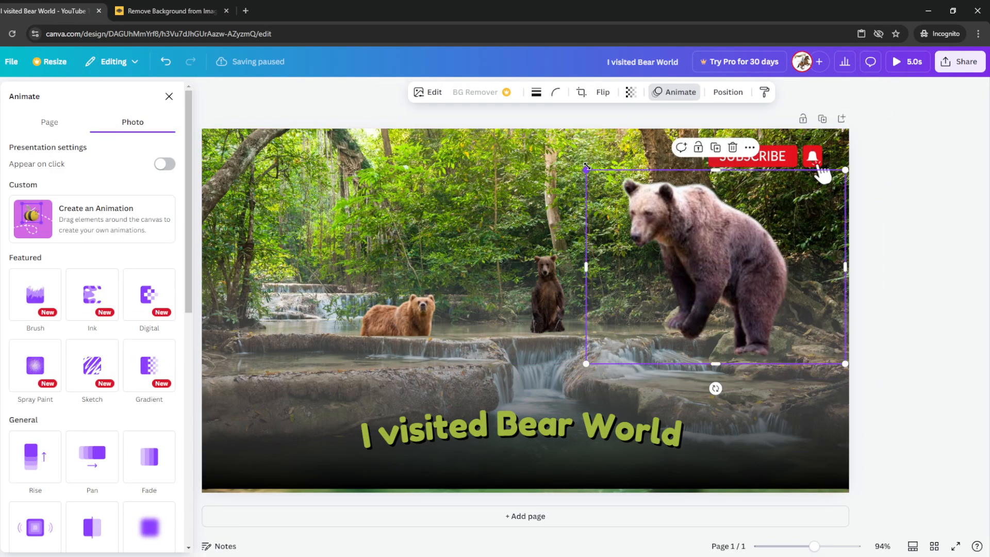
left_click_drag(587, 170, 737, 283)
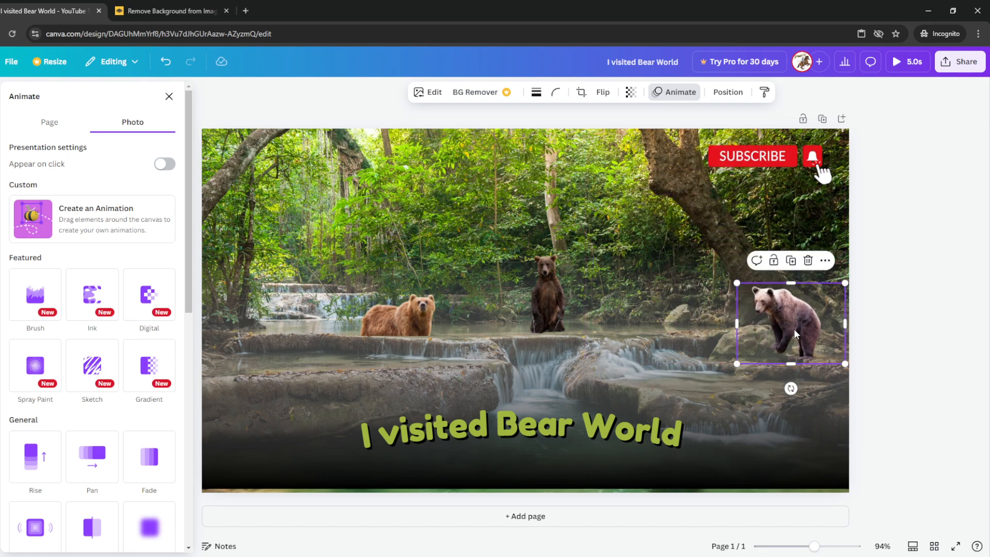
left_click_drag(795, 334, 794, 310)
Step: Move the "I visited Bear World" heading to the top of the thumbnail and shift the dark gradient down over the image's bottom edge
left_click(692, 306)
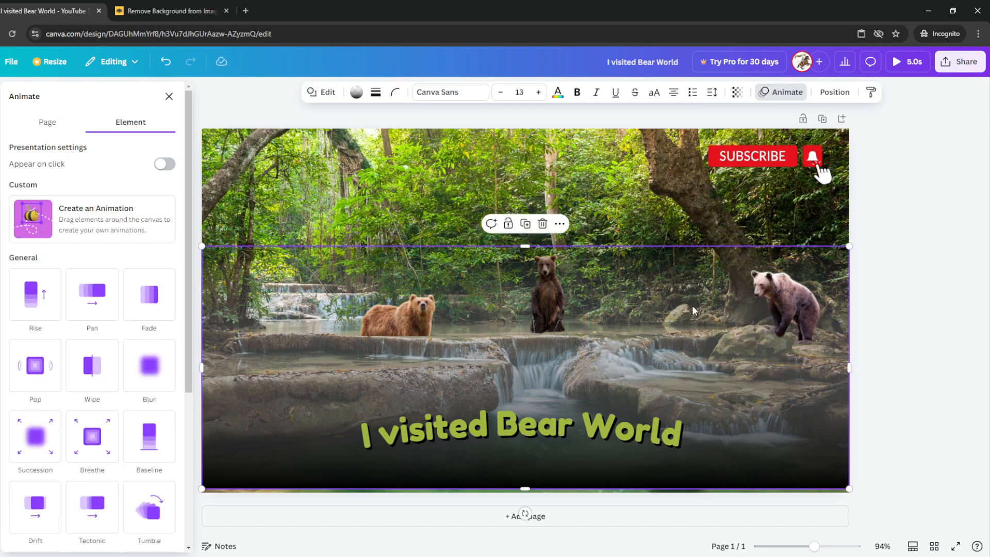
left_click(317, 132)
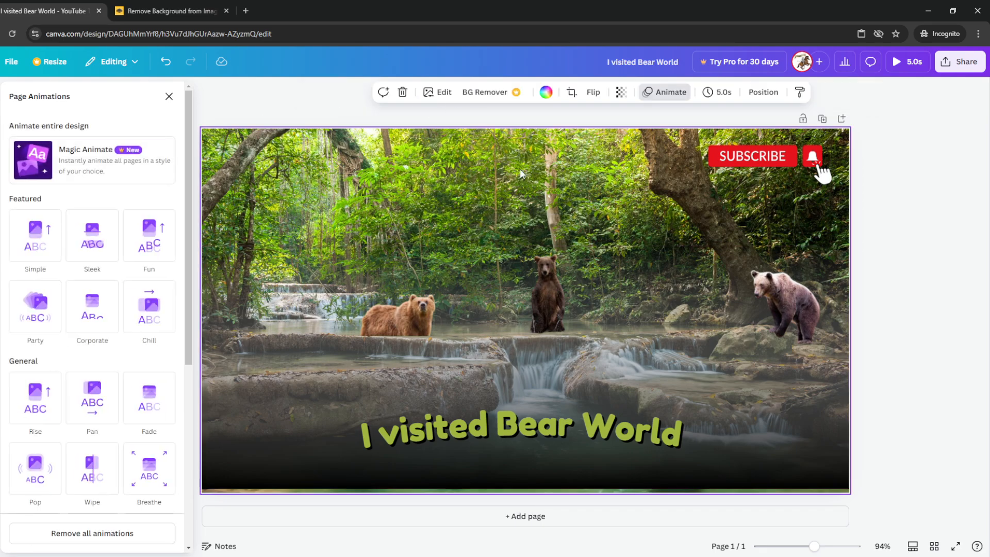
left_click_drag(585, 430, 582, 178)
left_click(703, 437)
Step: Move the Subscribe graphic with the bell to the lower-right corner of the thumbnail
left_click(779, 161)
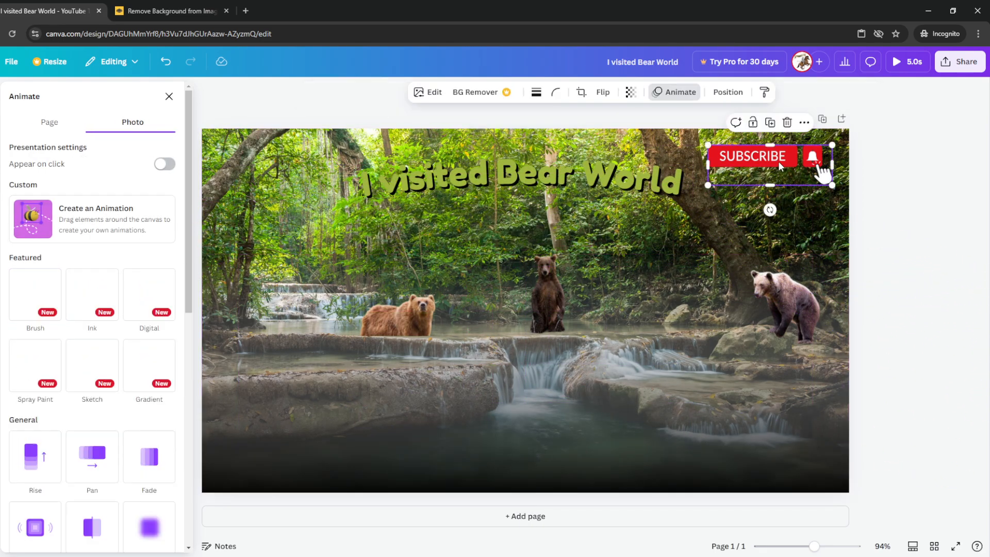
left_click_drag(779, 161, 777, 456)
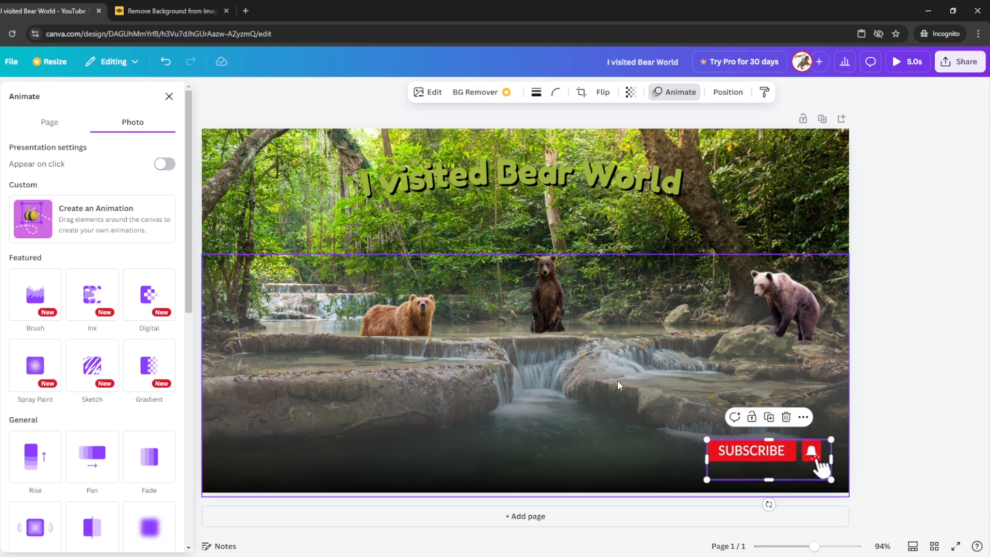
left_click(619, 383)
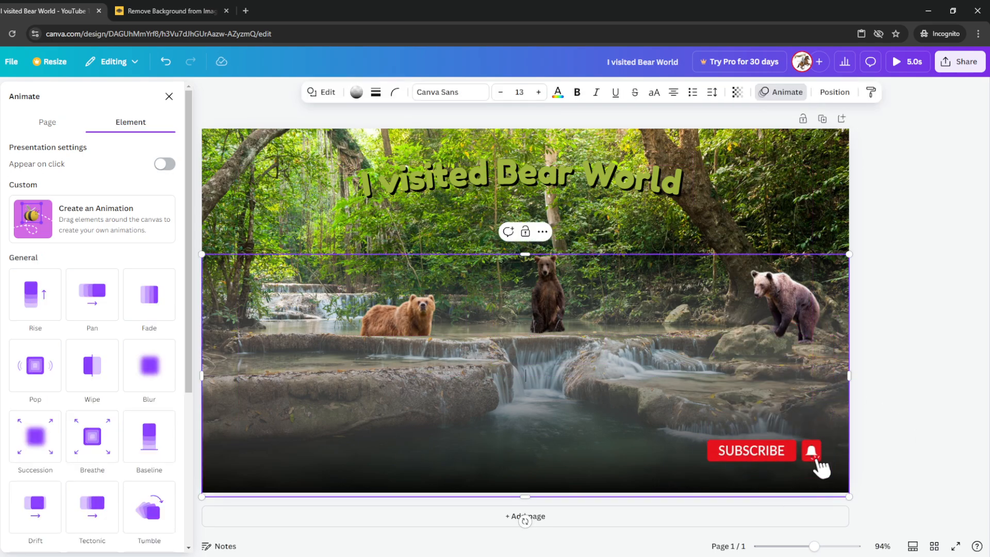
Step: Draw a red freehand marker scribble over the water and rocks between the upright and dark bears and erase it
left_click(169, 97)
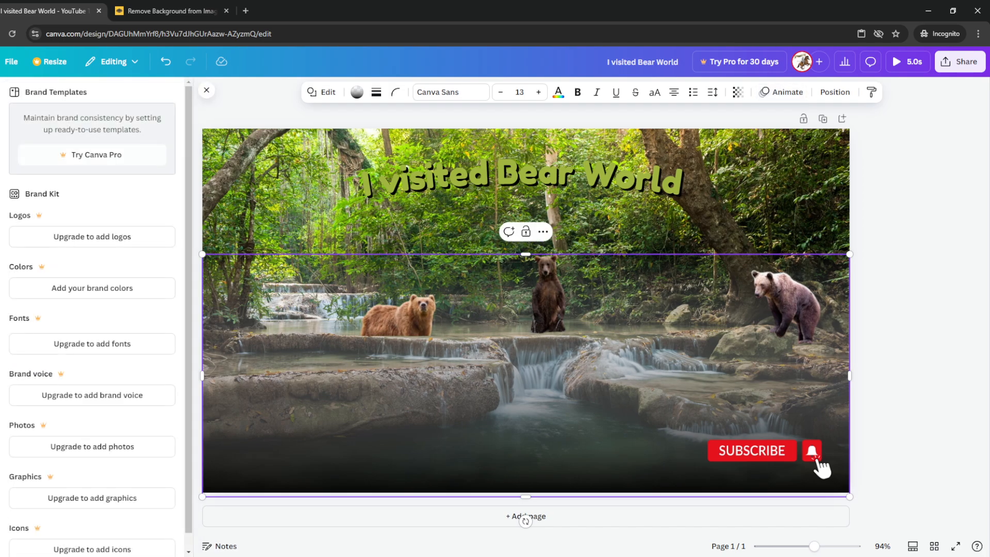
left_click(0, 281)
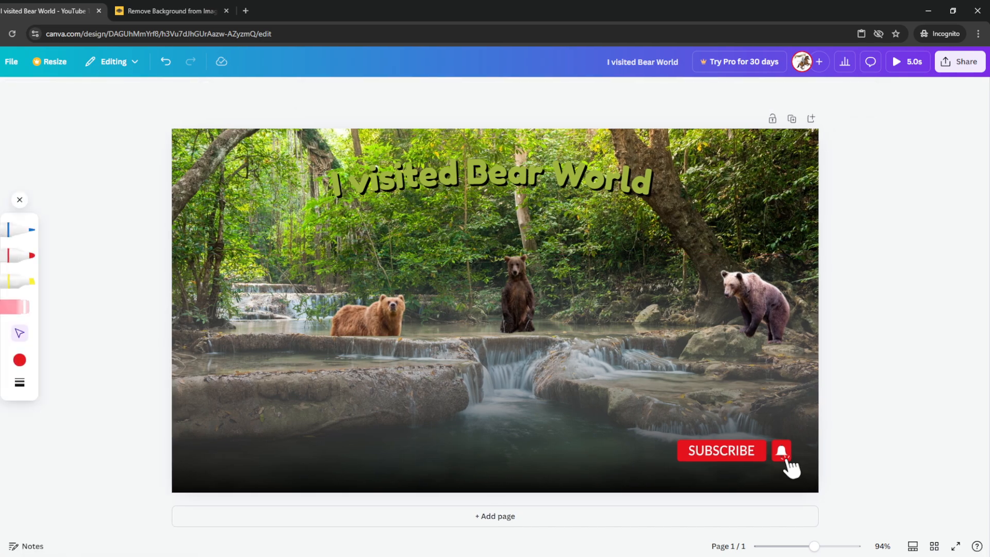
left_click(24, 255)
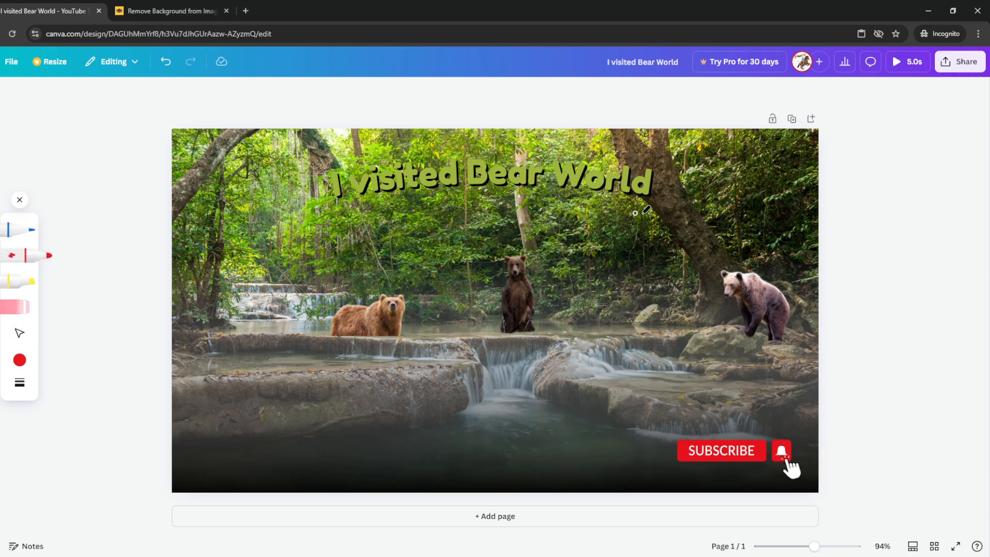
mouse_move(636, 324)
left_mouse_down()
mouse_move(619, 391)
mouse_move(636, 355)
mouse_move(627, 337)
mouse_move(661, 310)
mouse_move(597, 341)
mouse_move(660, 352)
mouse_move(619, 369)
mouse_move(636, 270)
mouse_move(627, 405)
mouse_move(663, 283)
left_mouse_up()
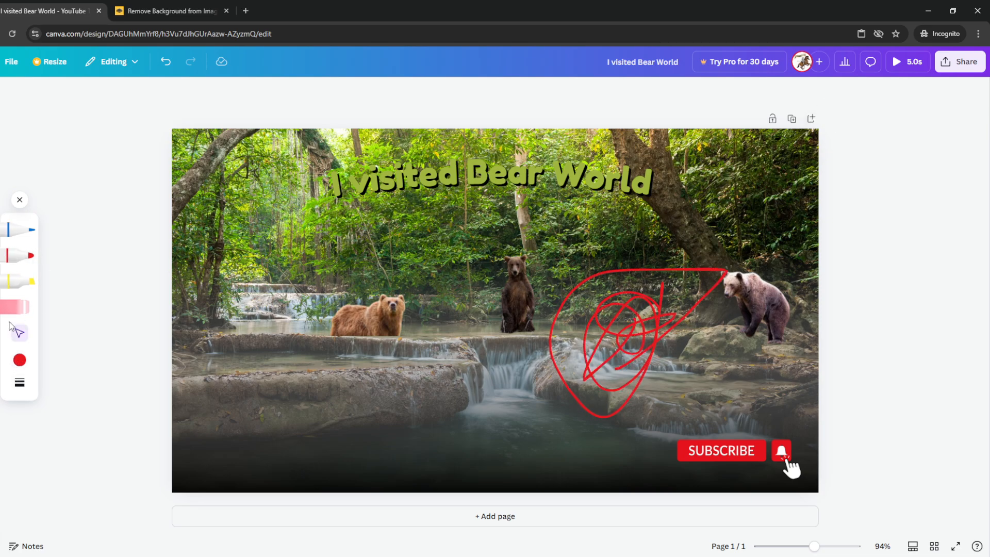
left_click(15, 307)
left_click_drag(604, 373, 523, 313)
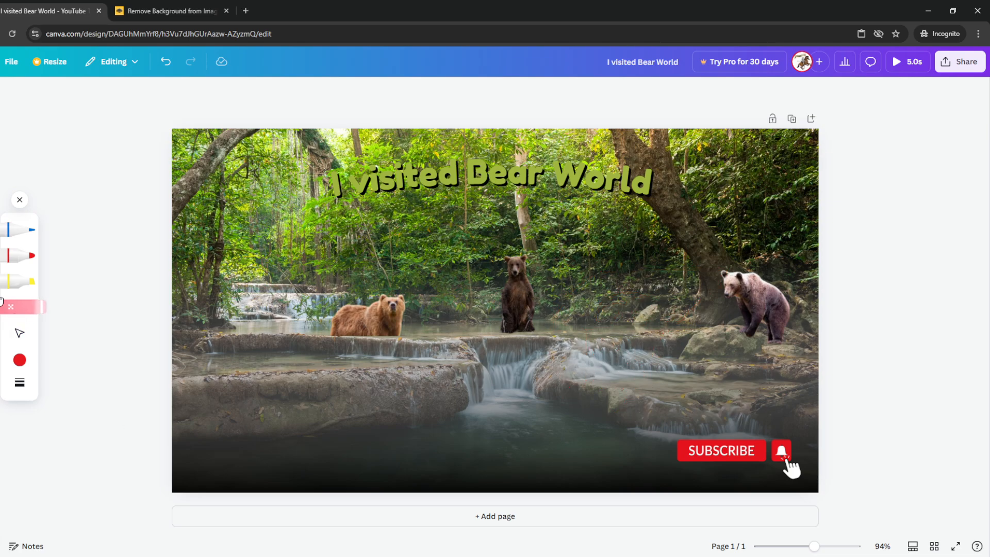
left_click(1, 93)
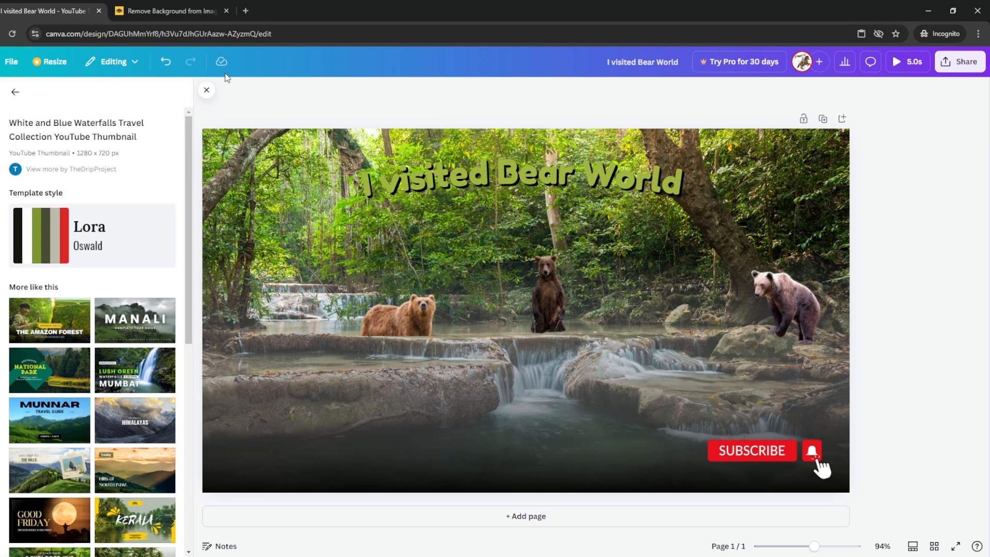
left_click(627, 283)
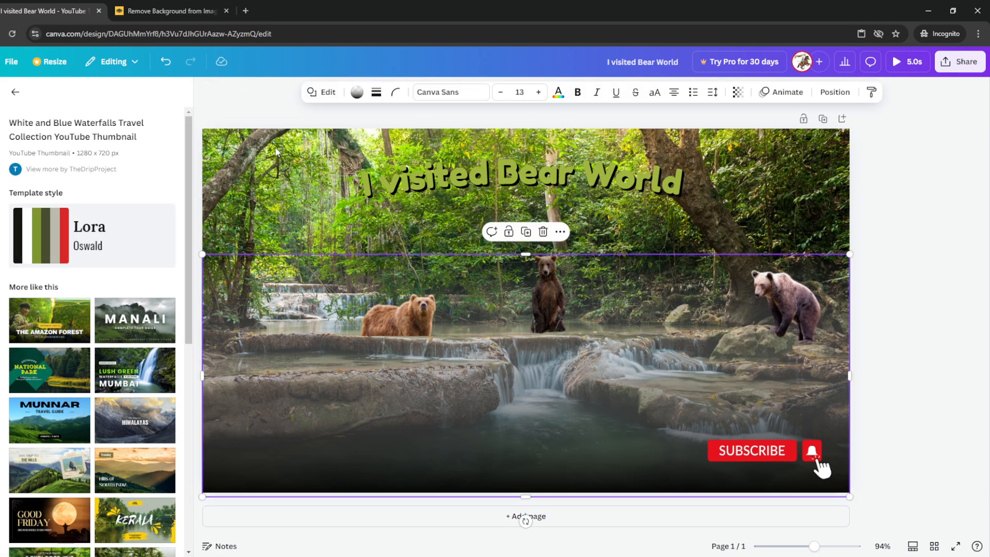
left_click(206, 93)
left_click(205, 99)
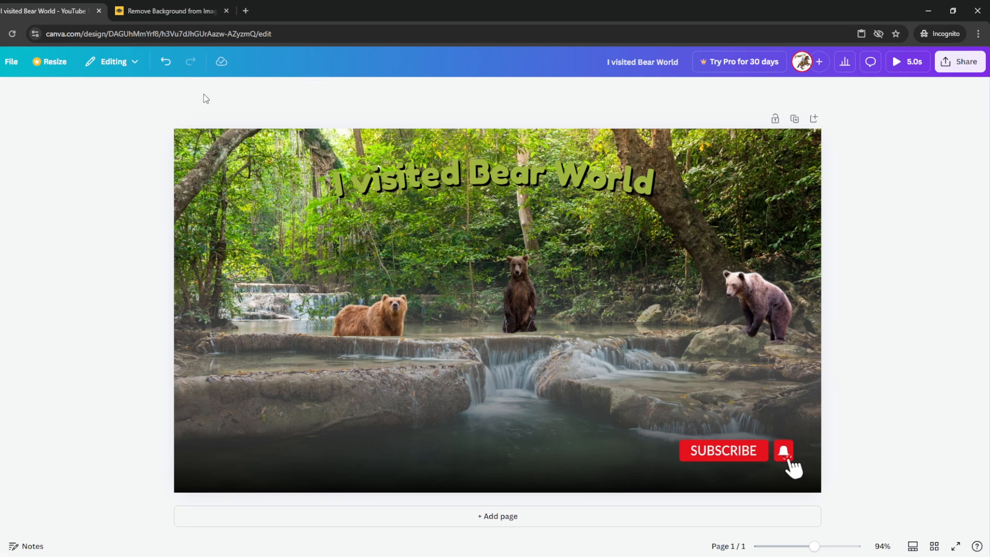
left_click(966, 63)
left_click(797, 281)
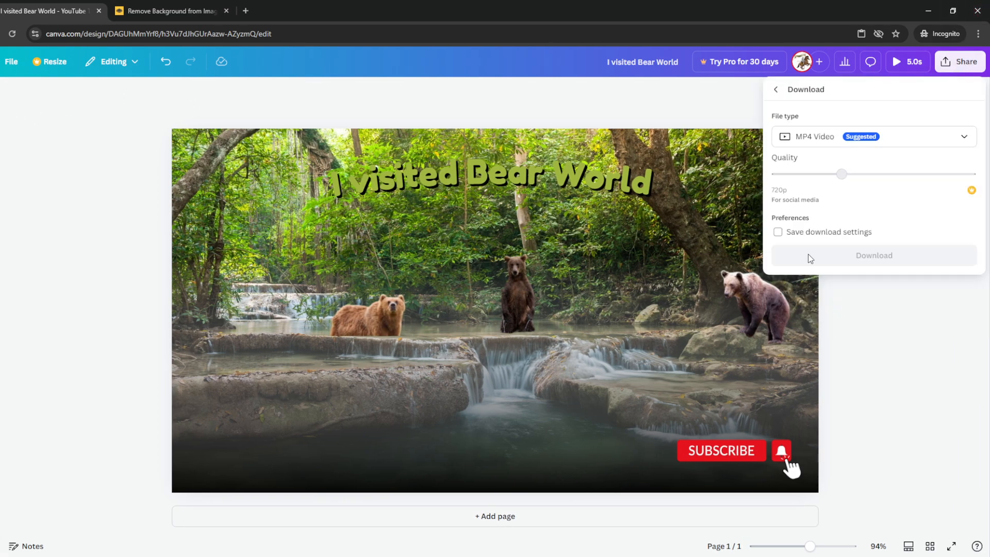
left_click(850, 138)
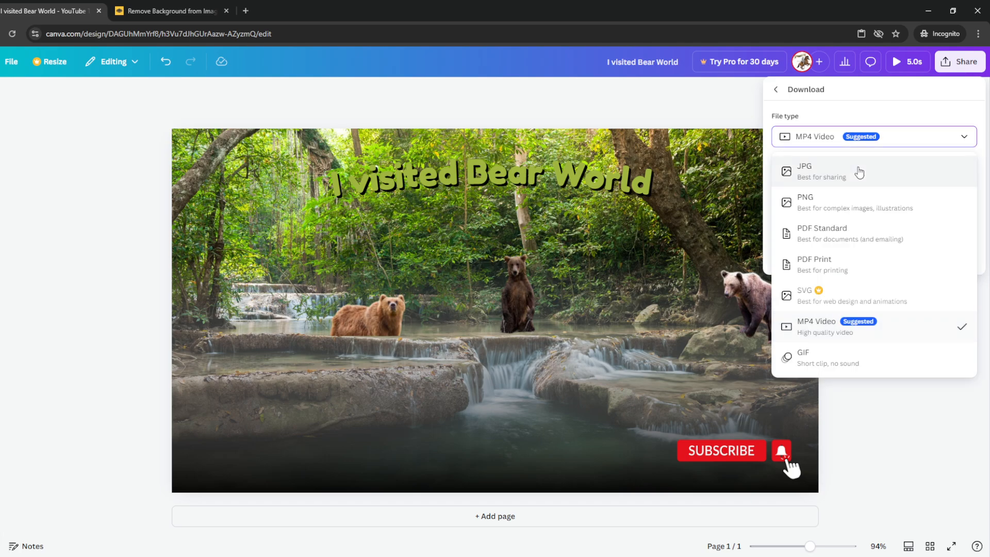
left_click(859, 173)
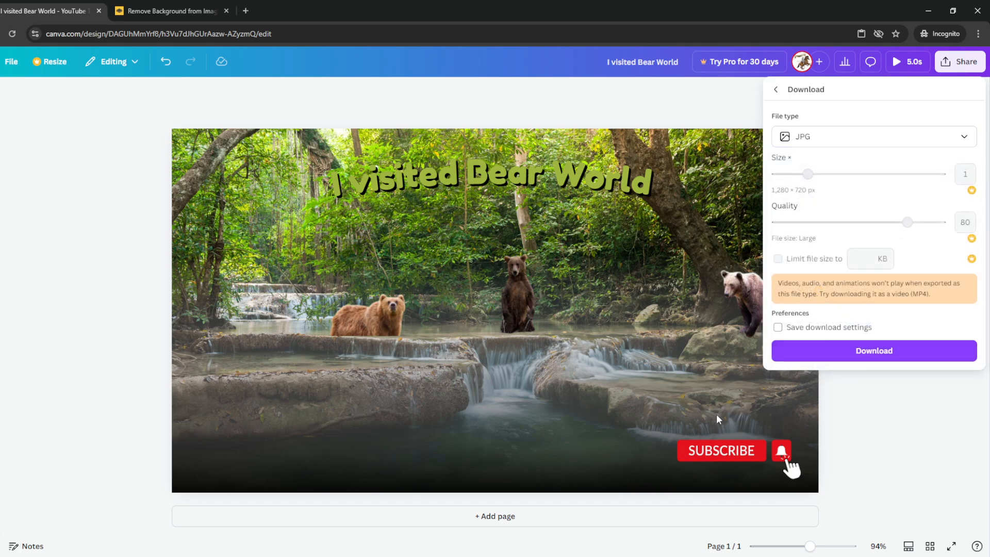
left_click(456, 176)
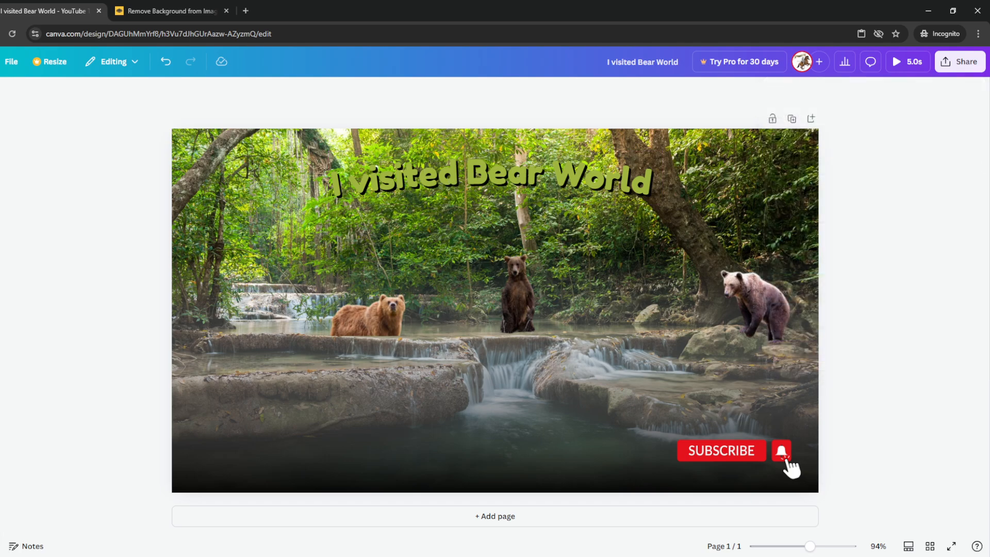
Step: Download the finished thumbnail as a PNG file
left_click(964, 62)
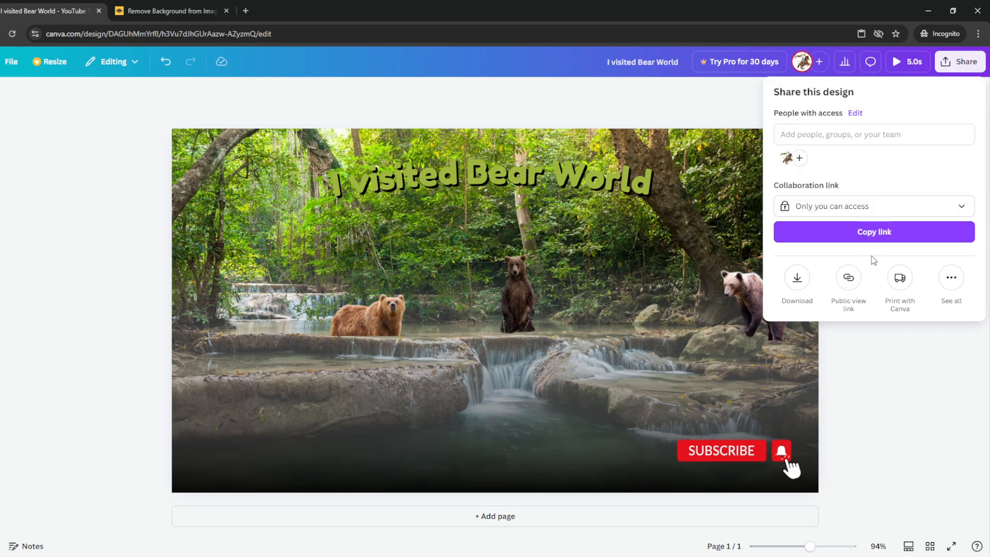
left_click(797, 282)
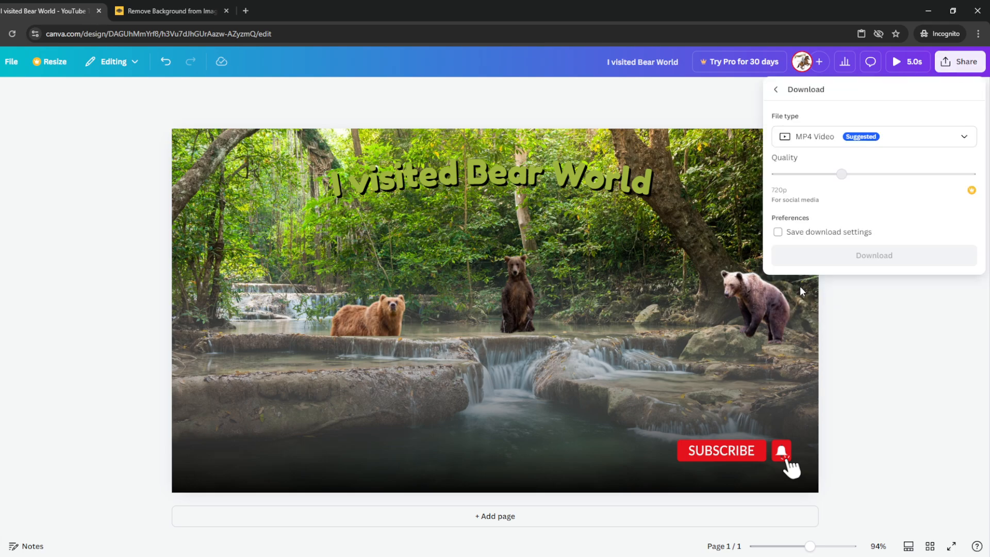
left_click(829, 146)
left_click(813, 170)
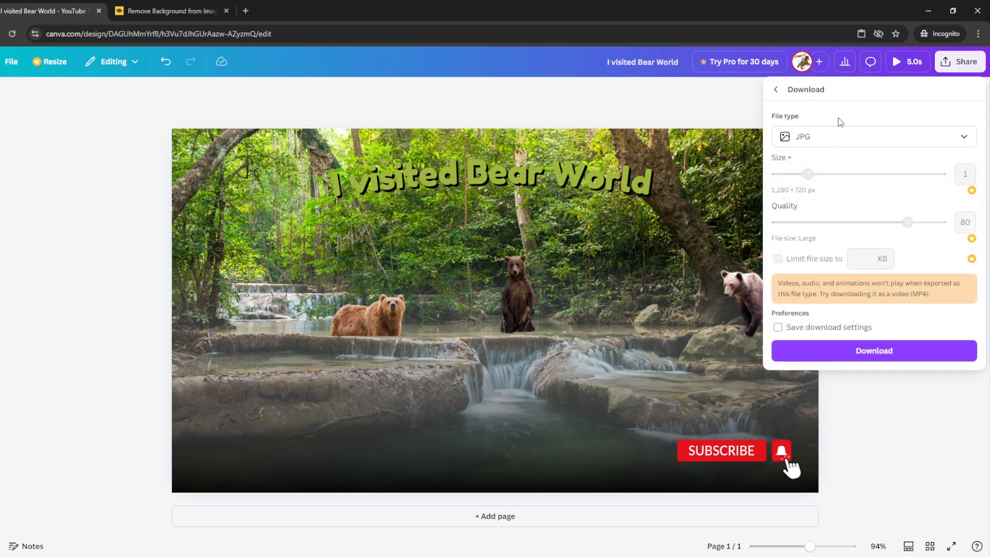
left_click(840, 135)
left_click(819, 199)
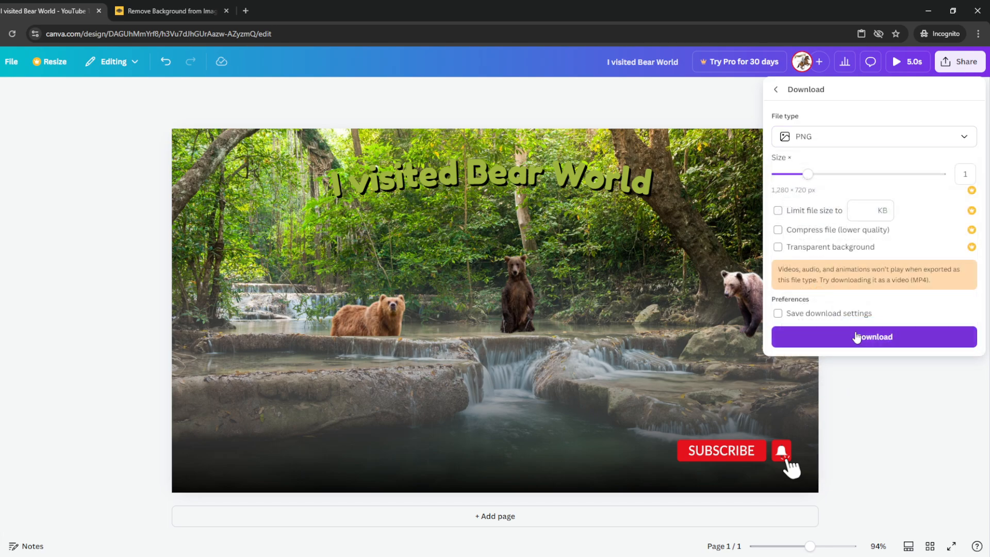
left_click(826, 338)
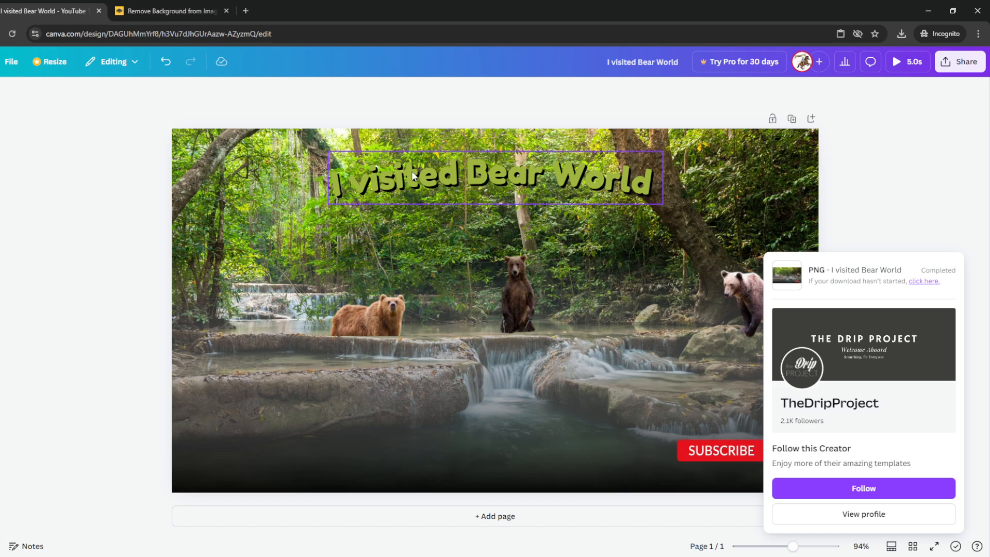
mouse_move(1, 103)
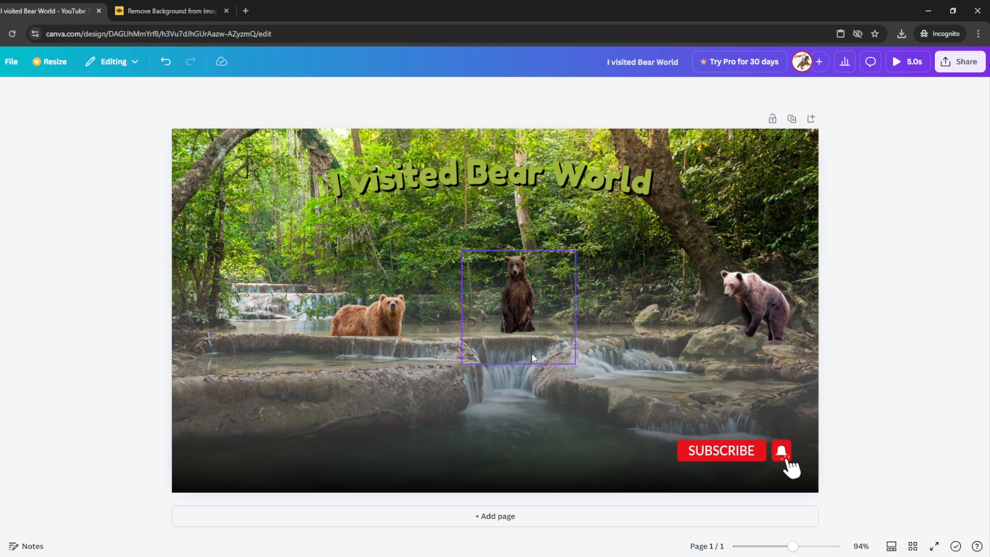
left_click(429, 410)
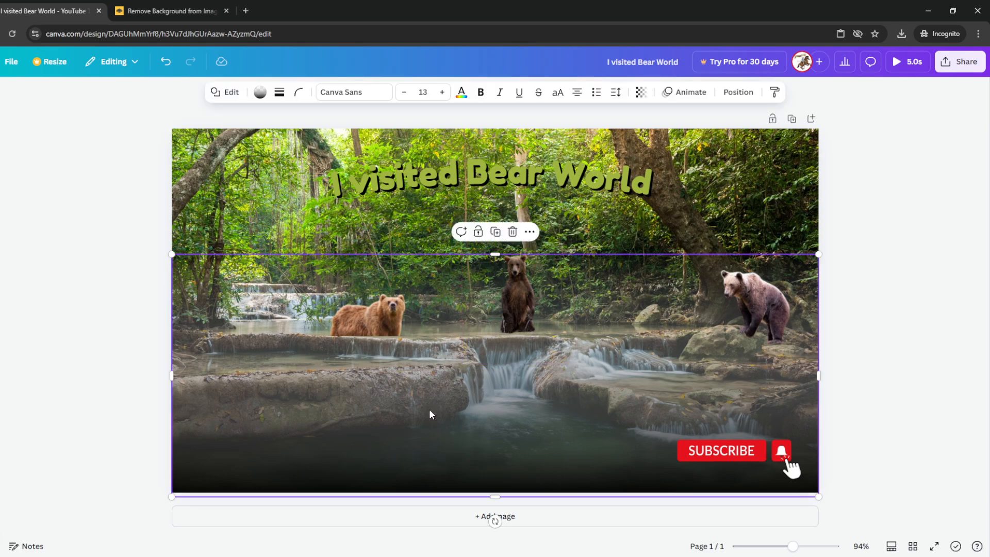
left_click(679, 217)
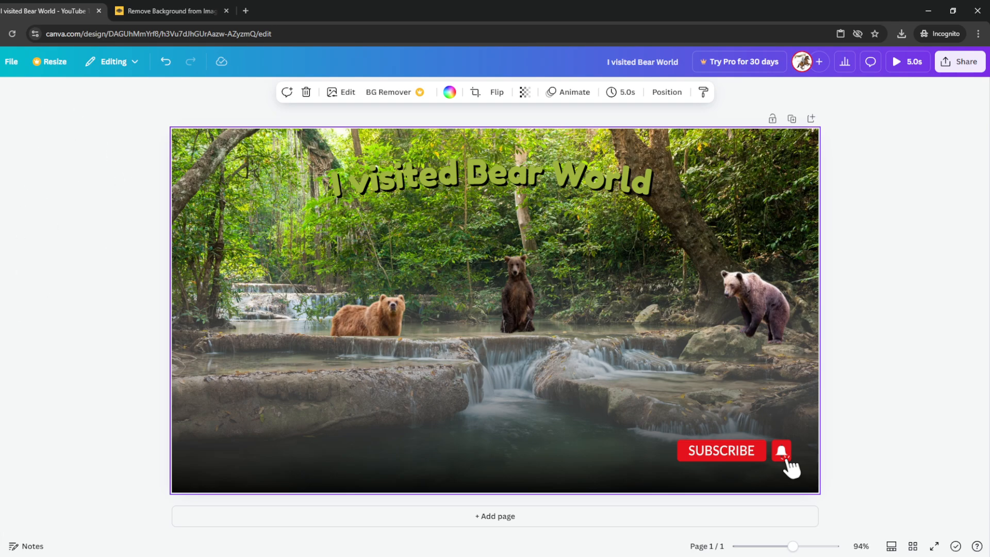
mouse_move(2, 477)
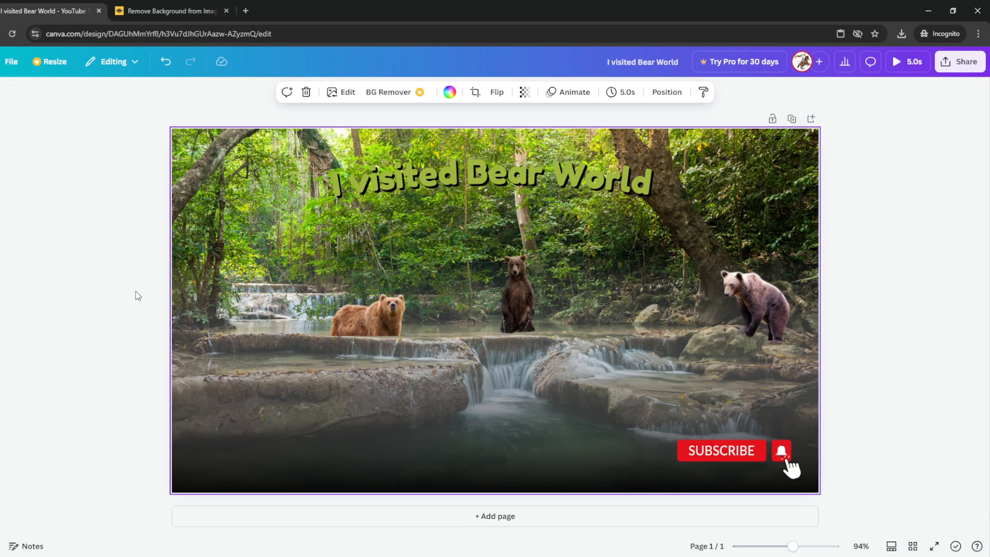